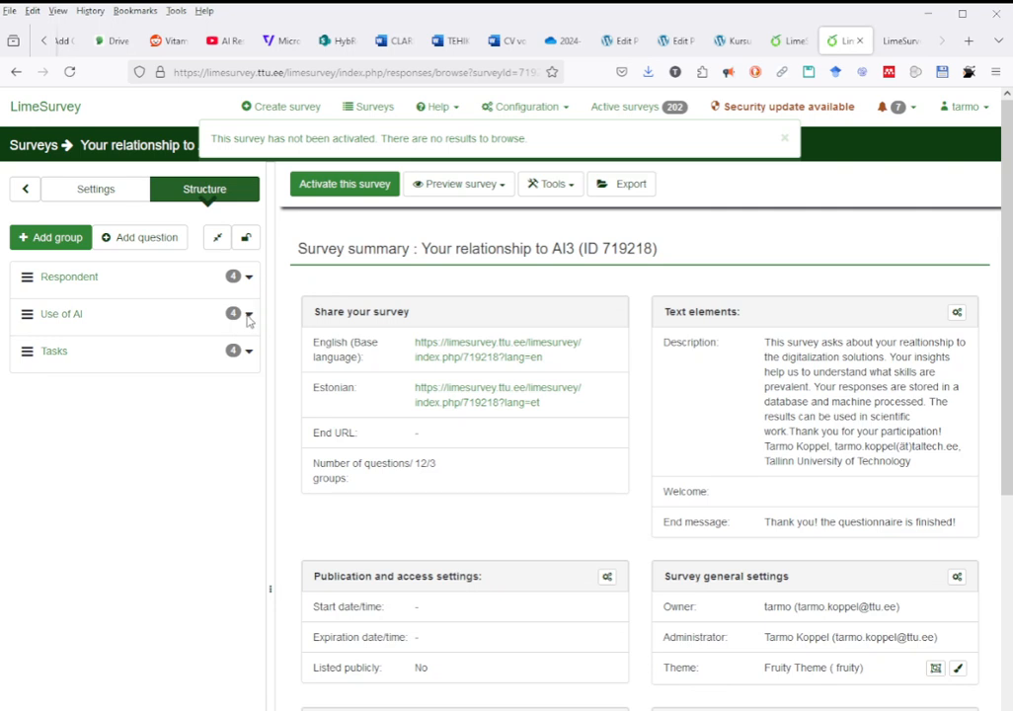
# Open question G03Q08 "Do you frequently use the following tools?" from the Tasks group for editing.
pyautogui.click(248, 315)
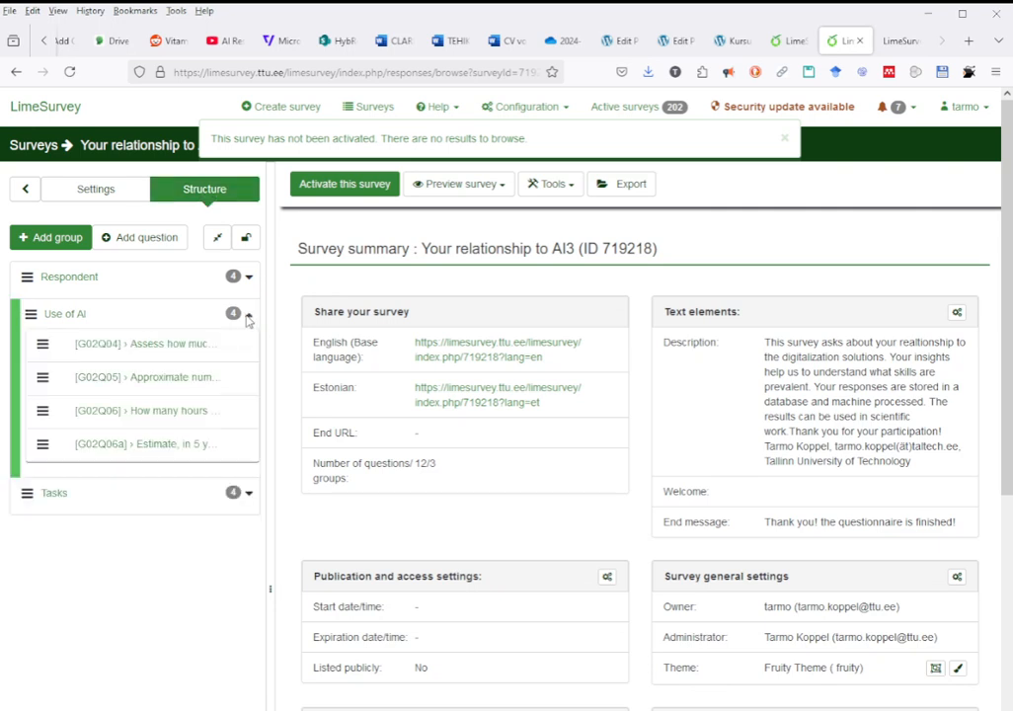
pyautogui.click(249, 492)
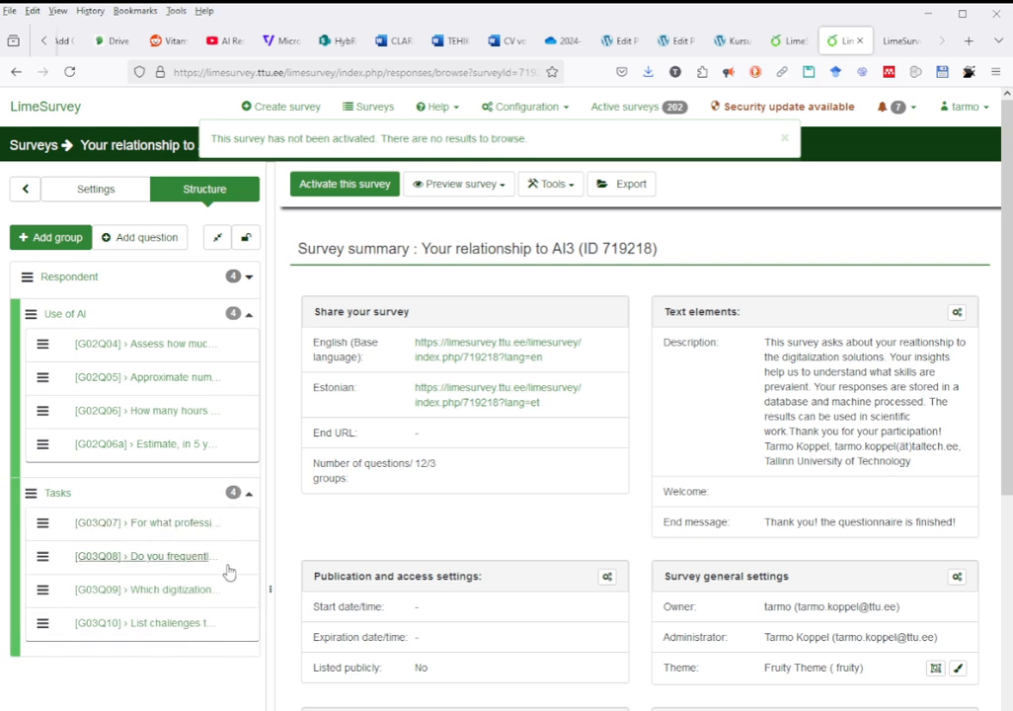
pyautogui.click(141, 569)
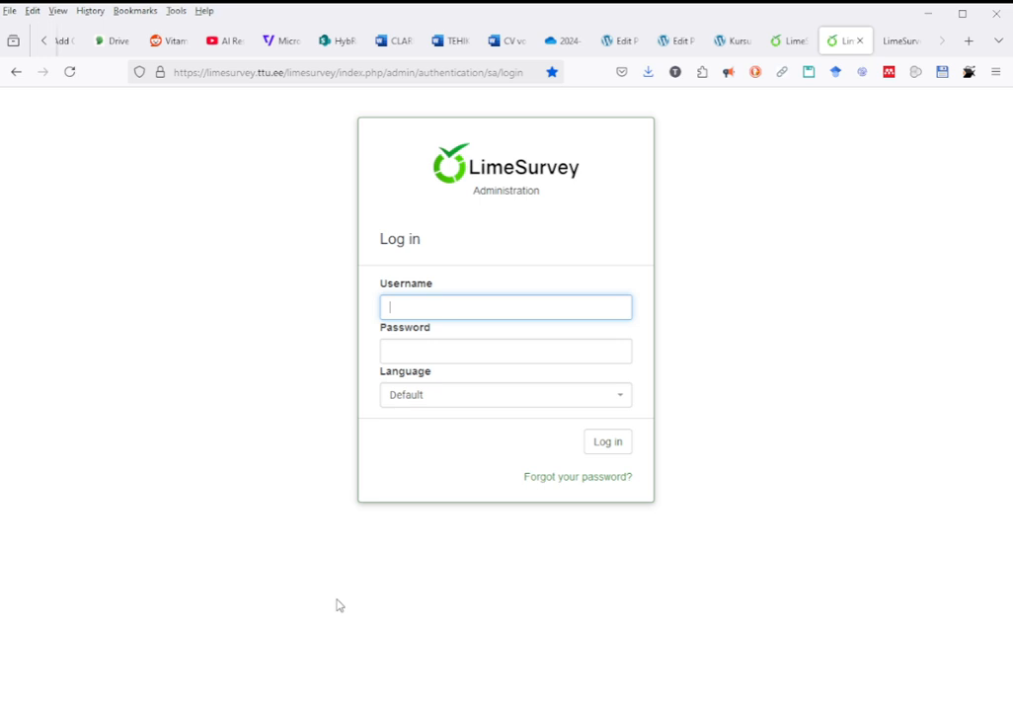
pyautogui.hotkey('alt', 'Tab')
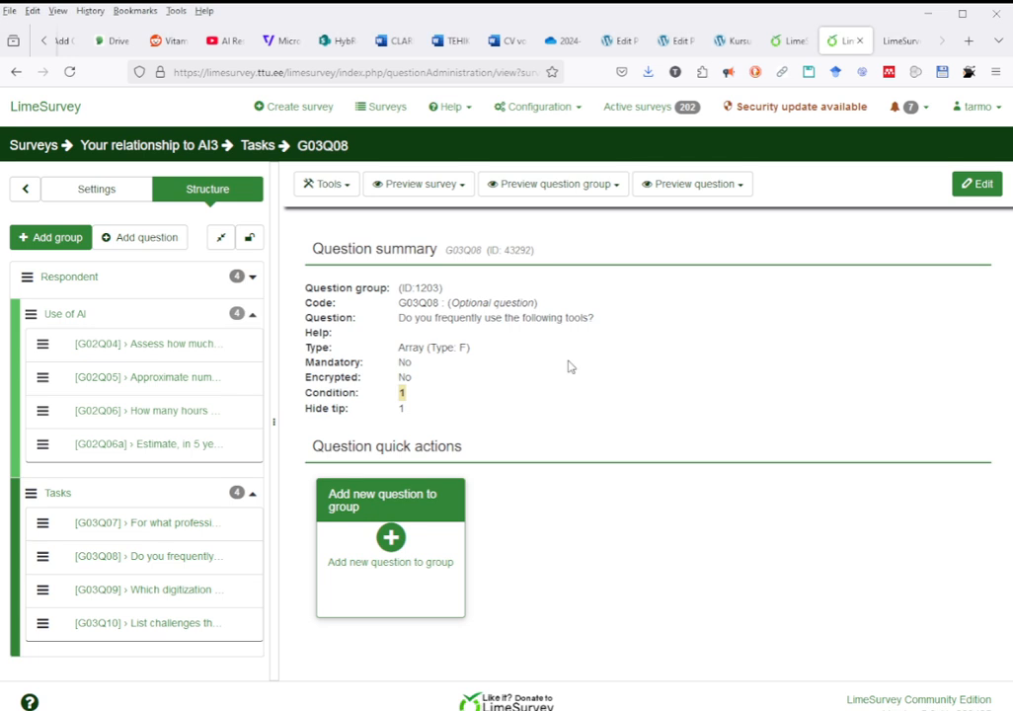
pyautogui.click(975, 186)
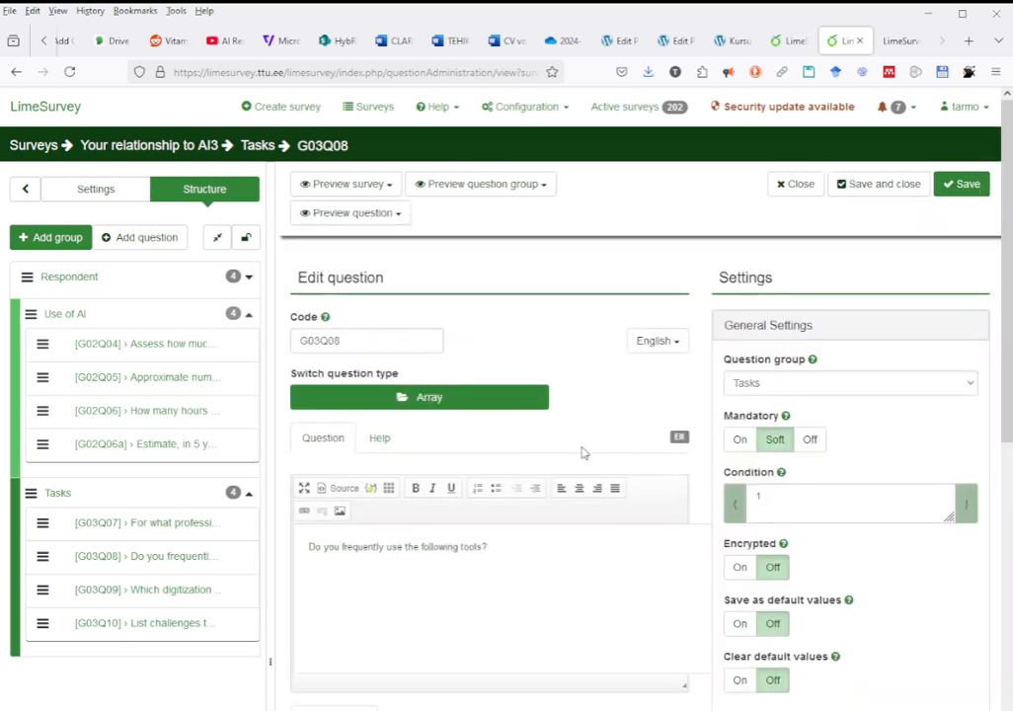
# Rename the English subquestion SQ003 to "Microsoft Copilot".
pyautogui.scroll(-1, 579, 446)
pyautogui.scroll(-5, 579, 443)
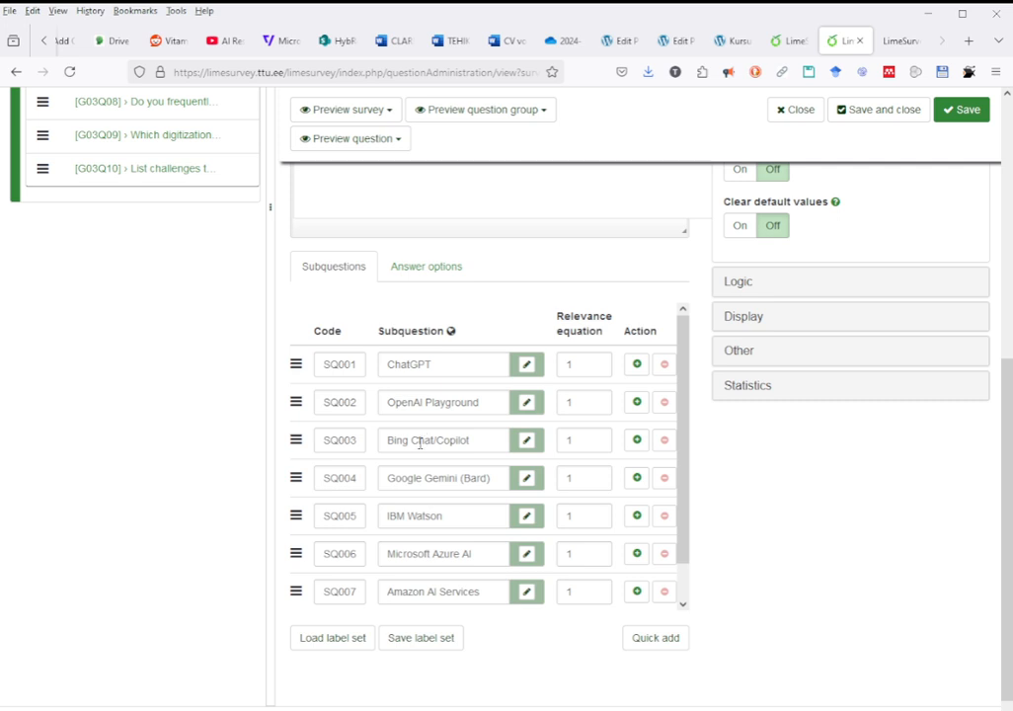
pyautogui.moveTo(384, 445); pyautogui.dragTo(427, 441)
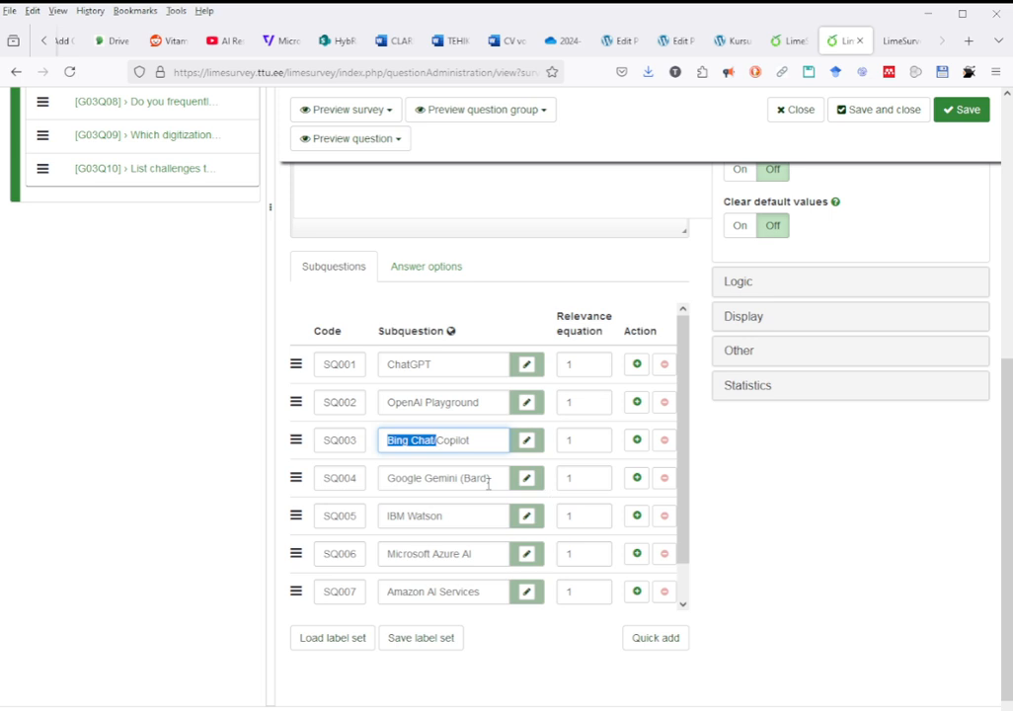
pyautogui.write('Microsoft')
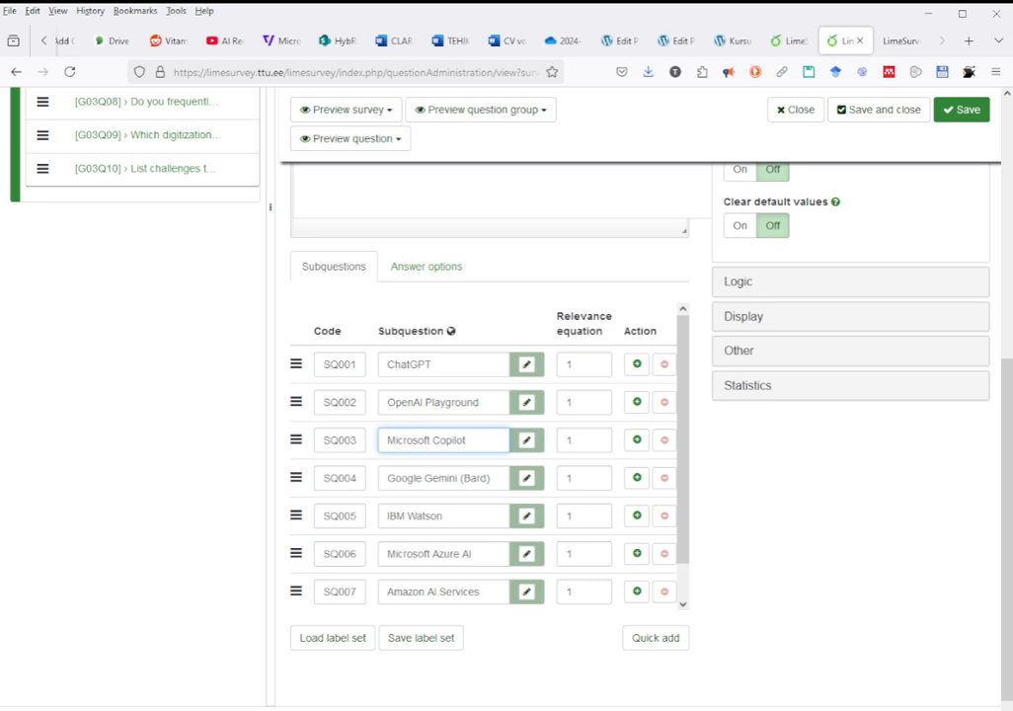
# Remove "(Bard)" from the English subquestion SQ004 so it reads "Google Gemini".
pyautogui.click(458, 477)
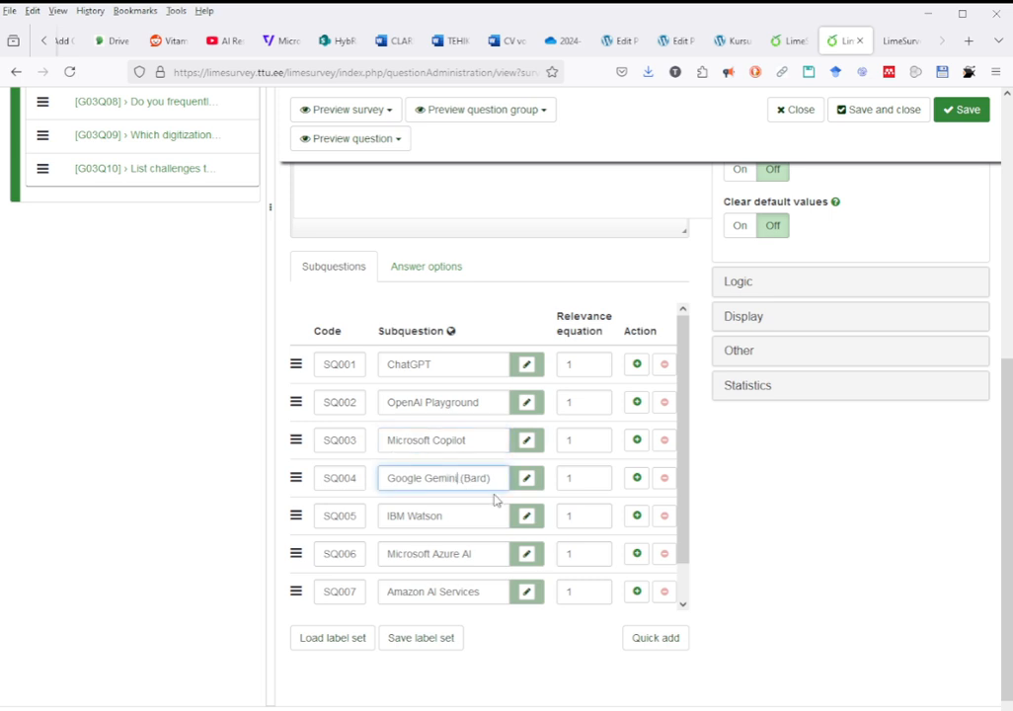
pyautogui.press('Delete')
pyautogui.press('Delete')
pyautogui.press('Delete')
pyautogui.press('Delete')
pyautogui.press('Delete')
pyautogui.press('Delete')
pyautogui.press('Delete')
# Quick-add a subquestion labelled "Anthropic Claude" to the question.
pyautogui.click(652, 639)
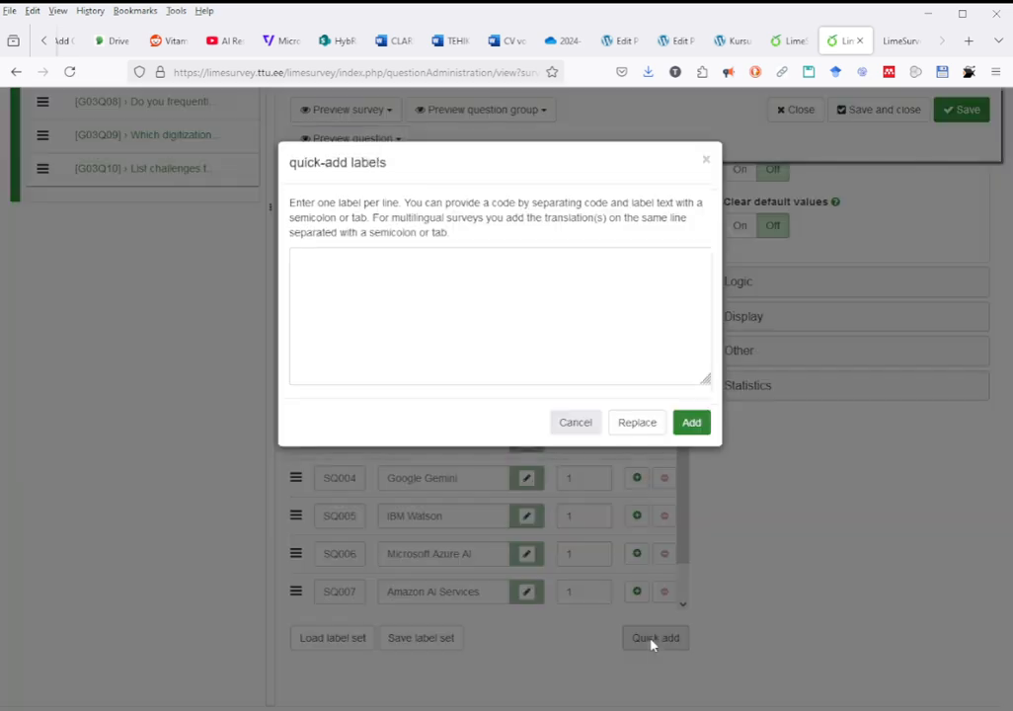
pyautogui.click(436, 276)
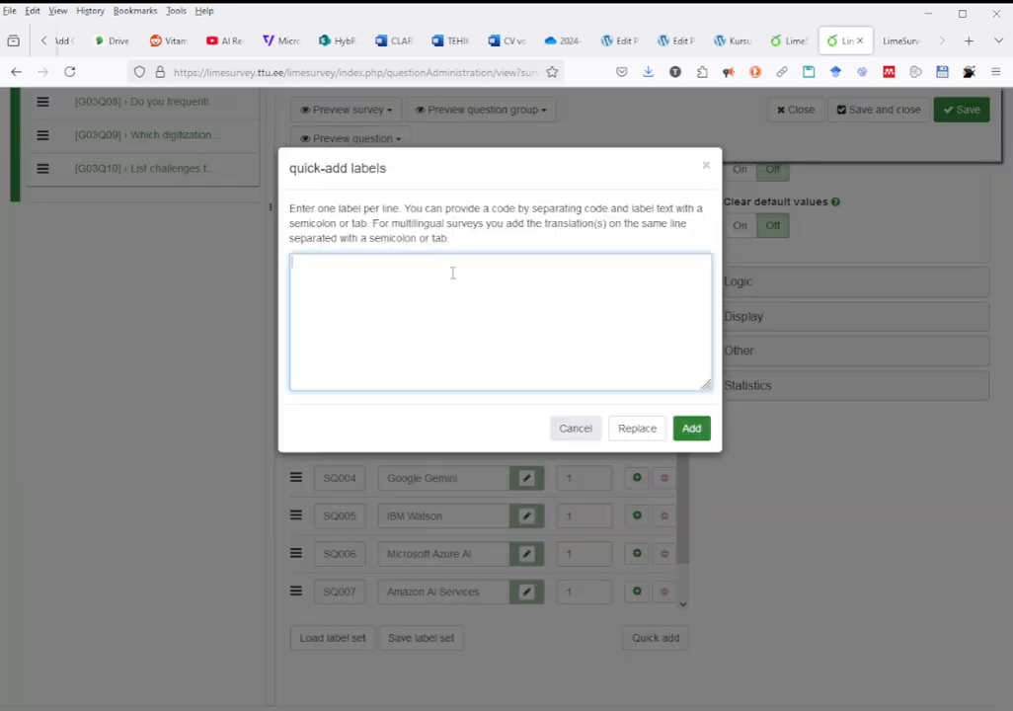
pyautogui.write("Anthropic's Claude")
pyautogui.click(342, 262)
pyautogui.press('BackSpace')
pyautogui.press('BackSpace')
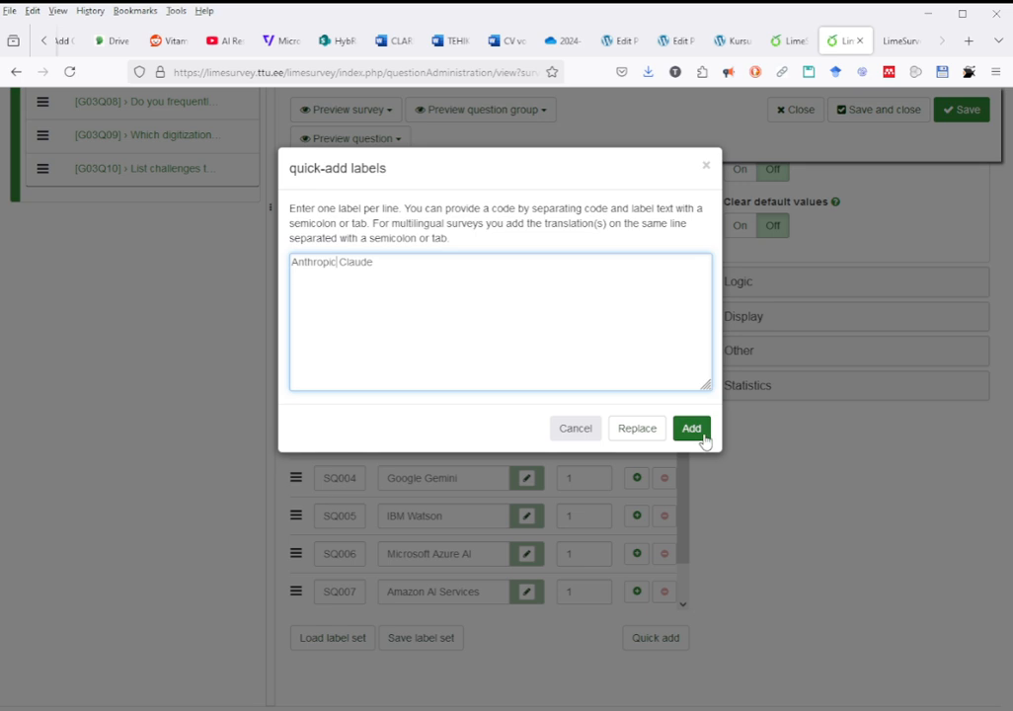
pyautogui.click(694, 428)
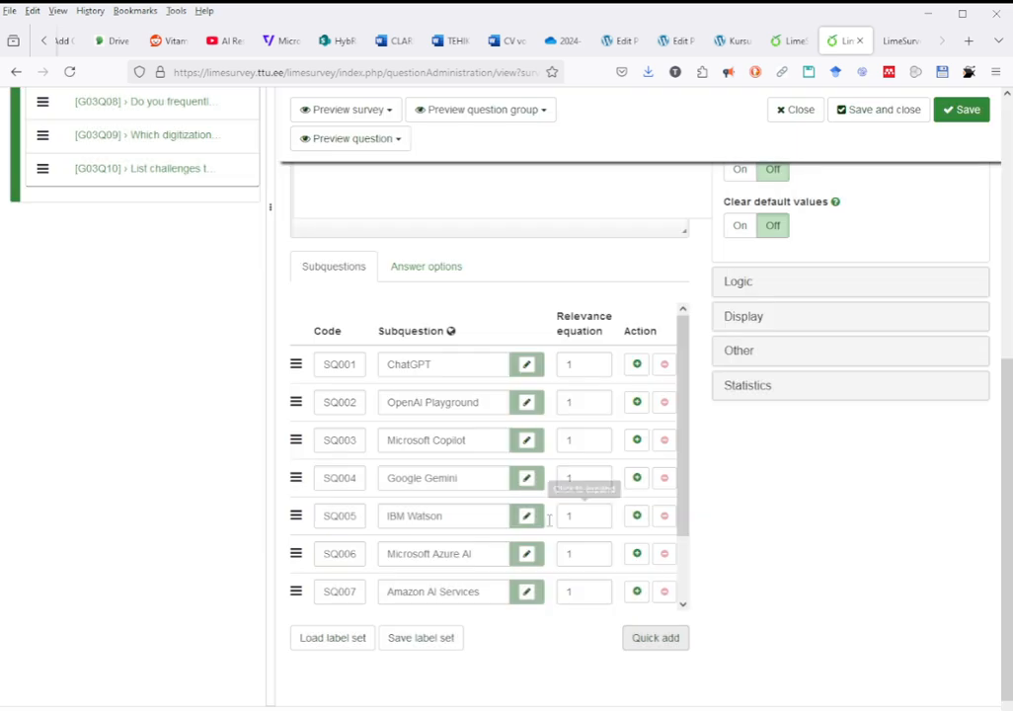
# Move the Anthropic Claude subquestion between OpenAI Playground and Microsoft Copilot, and save the question.
pyautogui.scroll(-1, 517, 477)
pyautogui.scroll(-1, 516, 477)
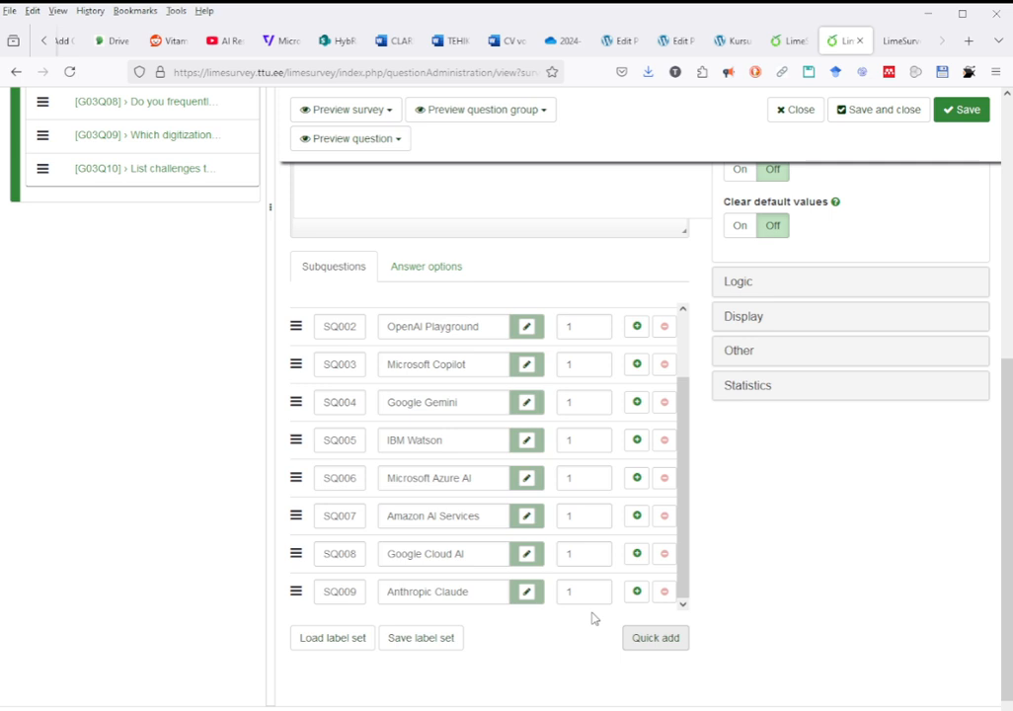
pyautogui.click(436, 591)
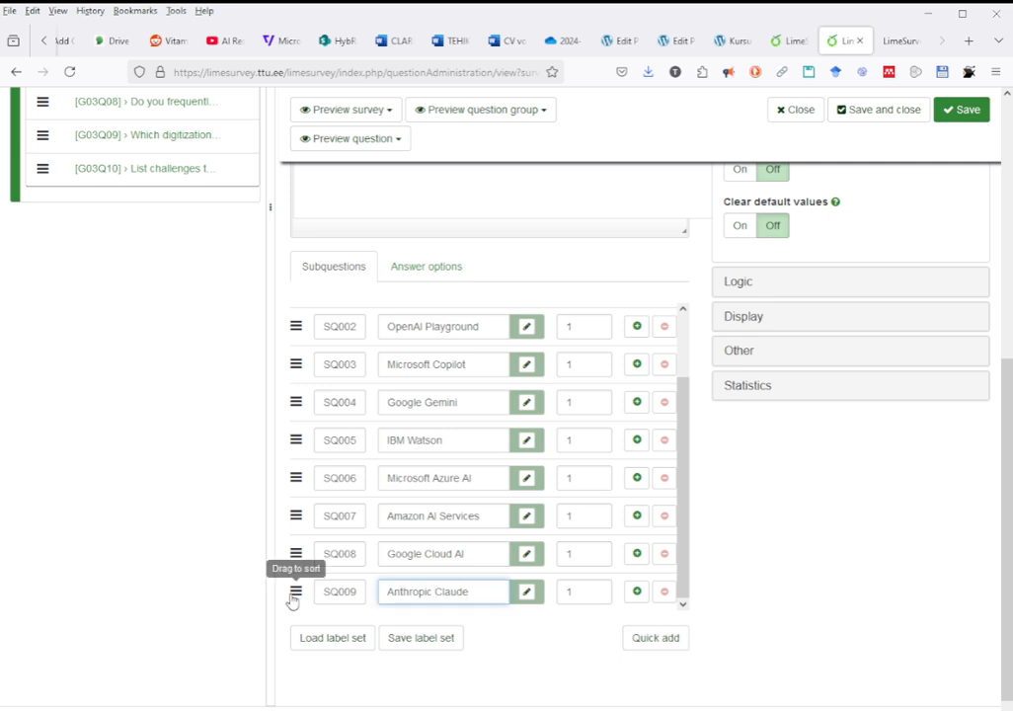
pyautogui.scroll(3, 395, 574)
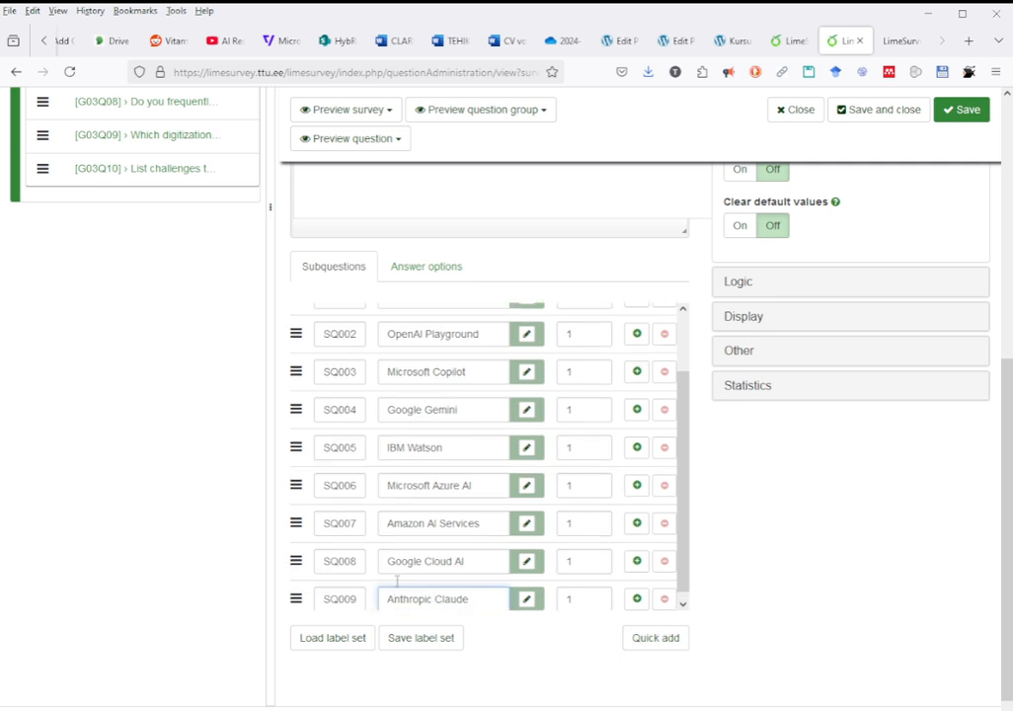
pyautogui.scroll(-3, 396, 581)
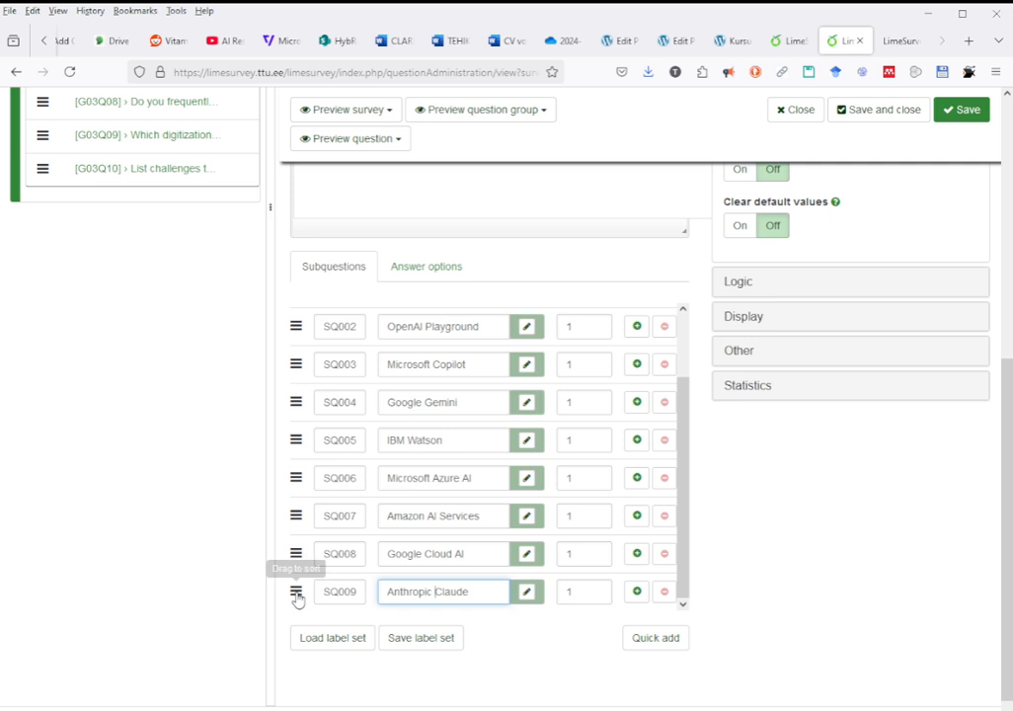
pyautogui.moveTo(296, 592); pyautogui.dragTo(296, 405)
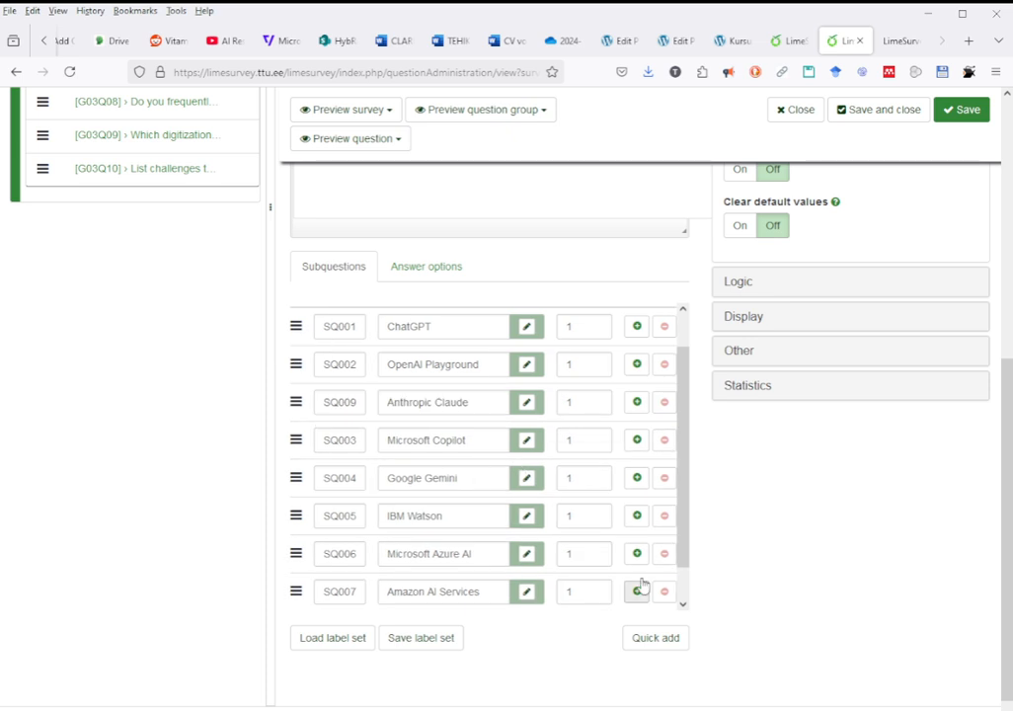
pyautogui.click(955, 117)
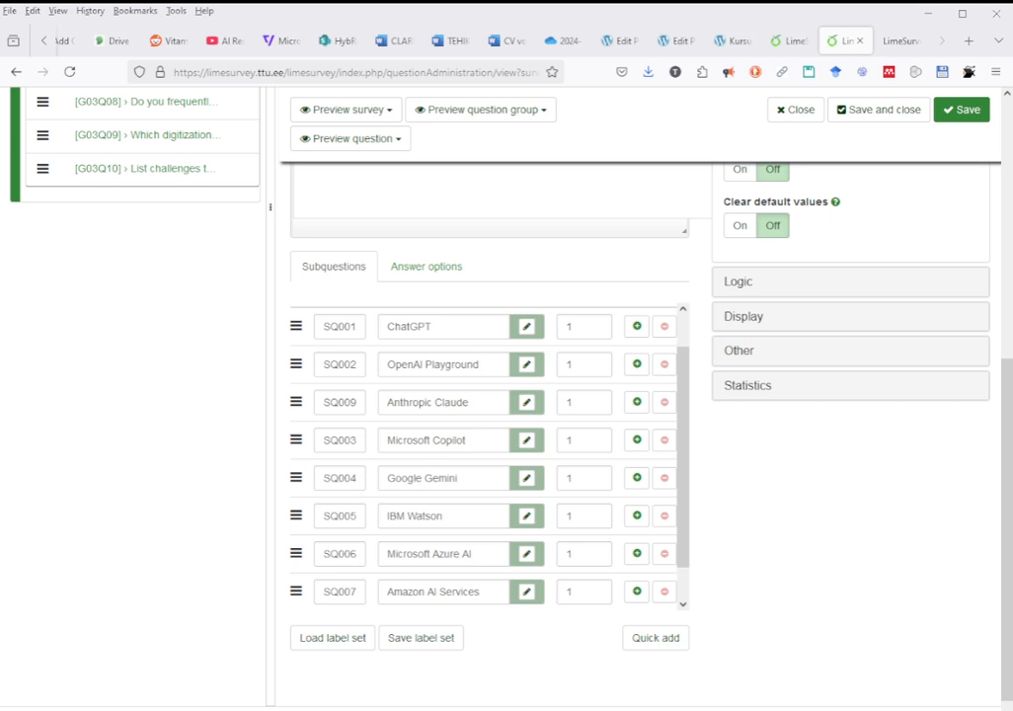
# In the Estonian version of the question, rename subquestion SQ003 to "Microsoft Copilot".
pyautogui.scroll(4, 505, 395)
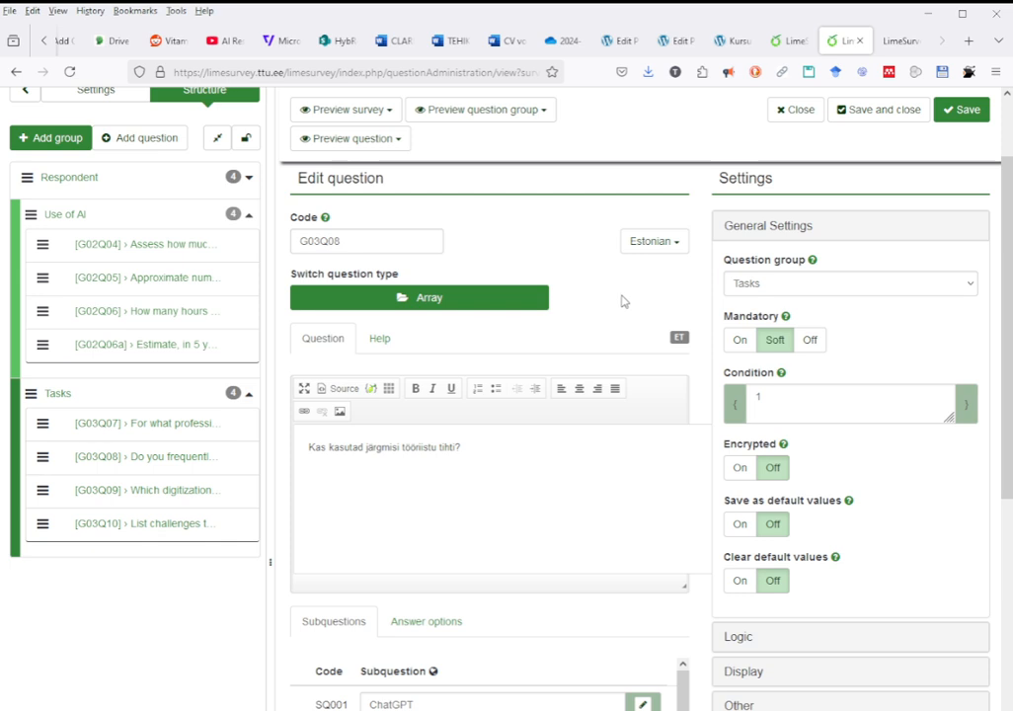
pyautogui.click(666, 247)
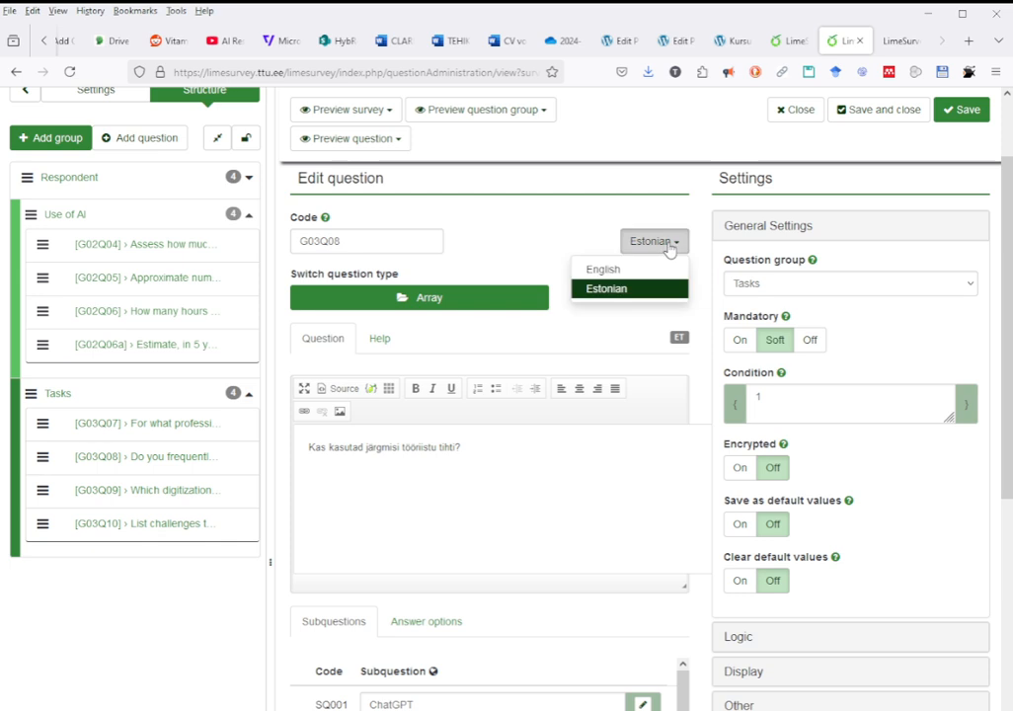
pyautogui.click(630, 290)
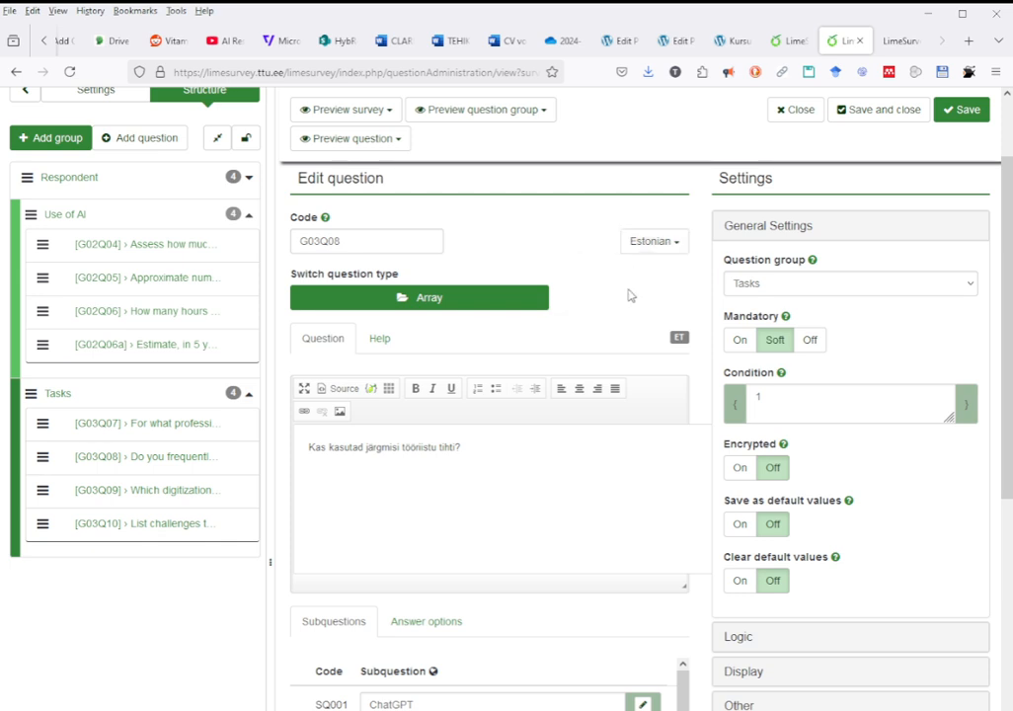
pyautogui.scroll(-3, 573, 413)
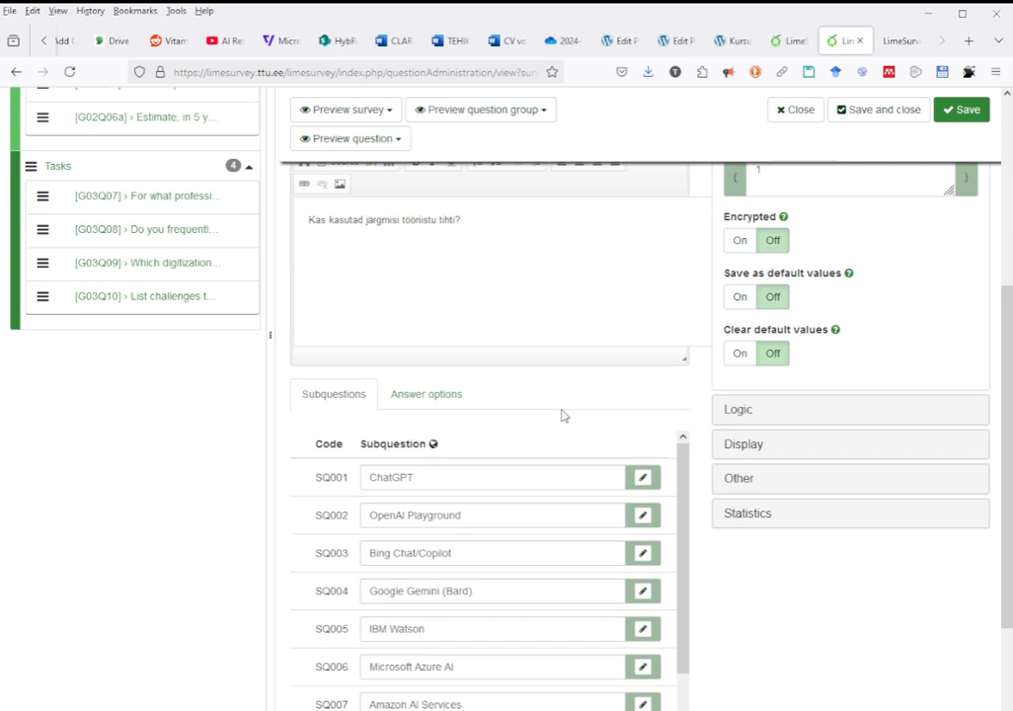
pyautogui.scroll(-2, 562, 416)
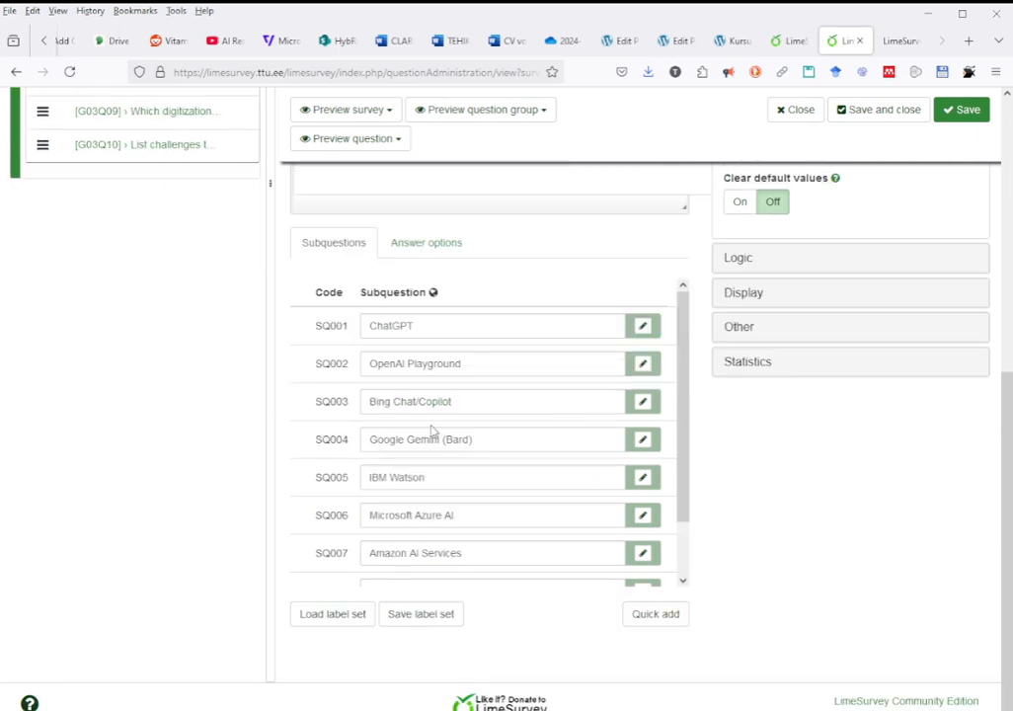
pyautogui.scroll(1, 415, 395)
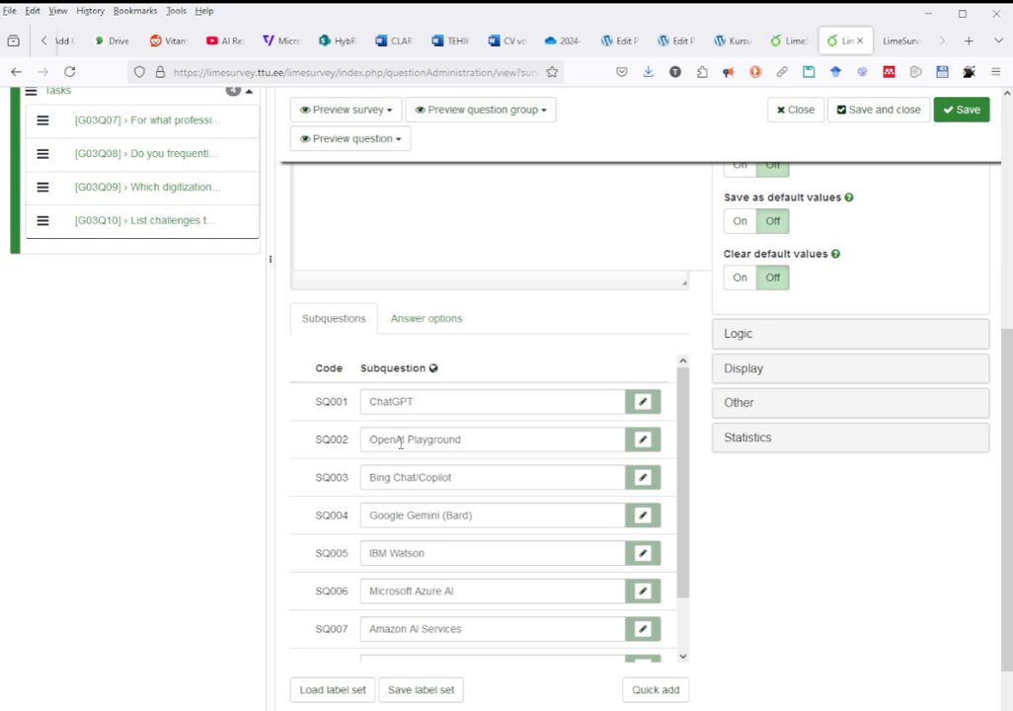
pyautogui.moveTo(383, 481); pyautogui.dragTo(414, 475)
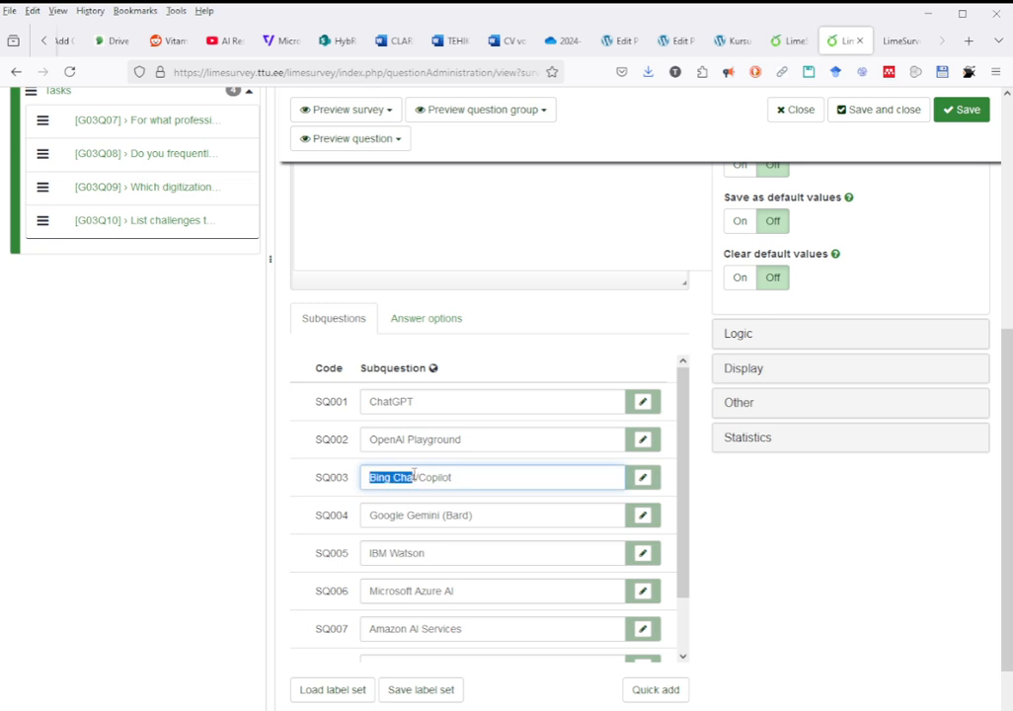
pyautogui.write('Microsoft')
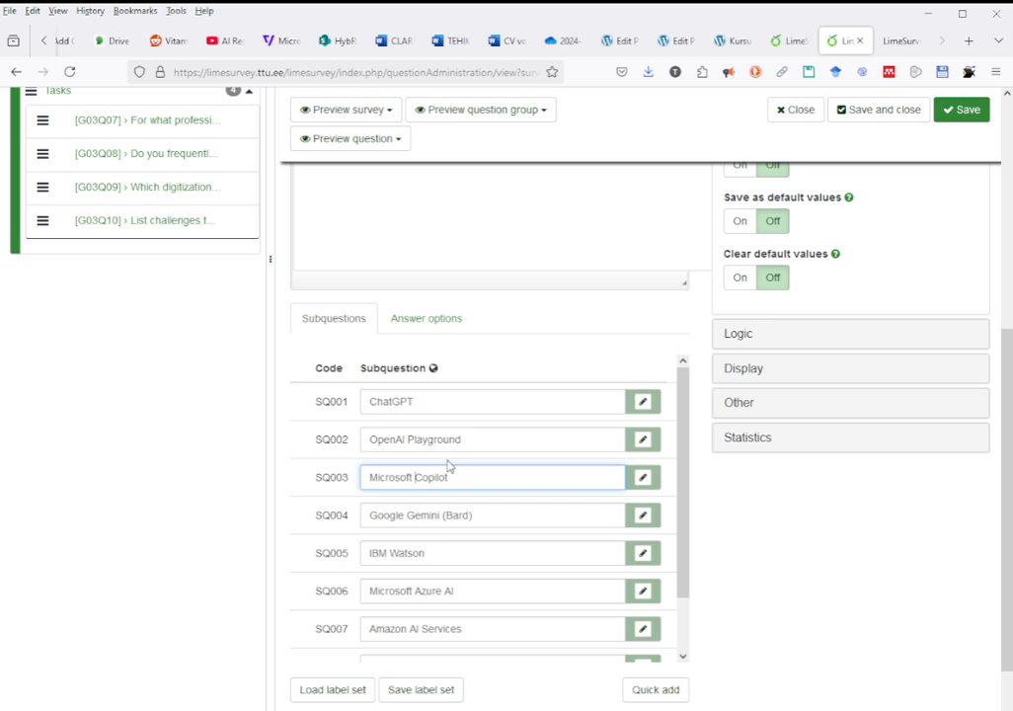
# Shorten the Estonian subquestion SQ004 to "Google Gemini" and save the question.
pyautogui.moveTo(441, 517); pyautogui.dragTo(540, 533)
pyautogui.press('BackSpace')
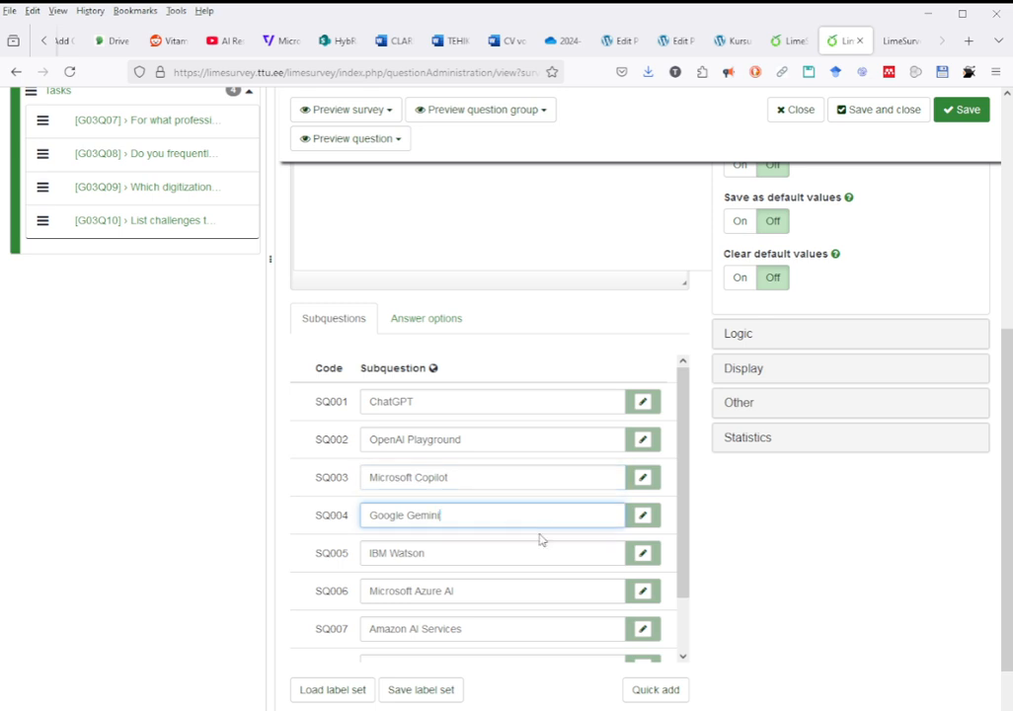
pyautogui.scroll(-1, 531, 543)
pyautogui.click(308, 651)
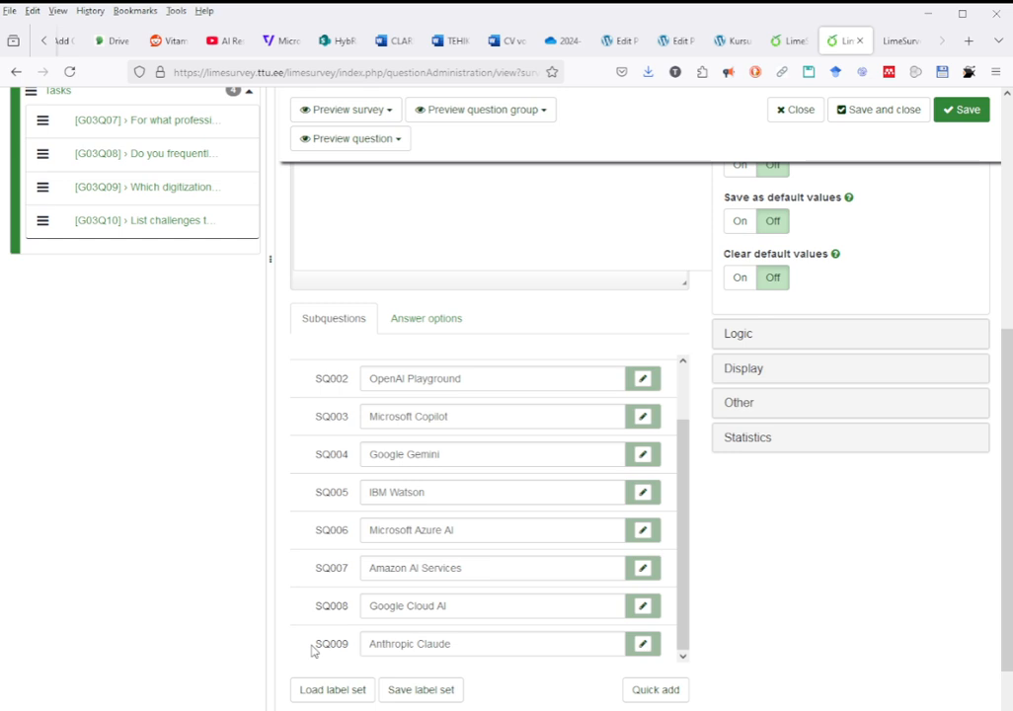
pyautogui.click(952, 109)
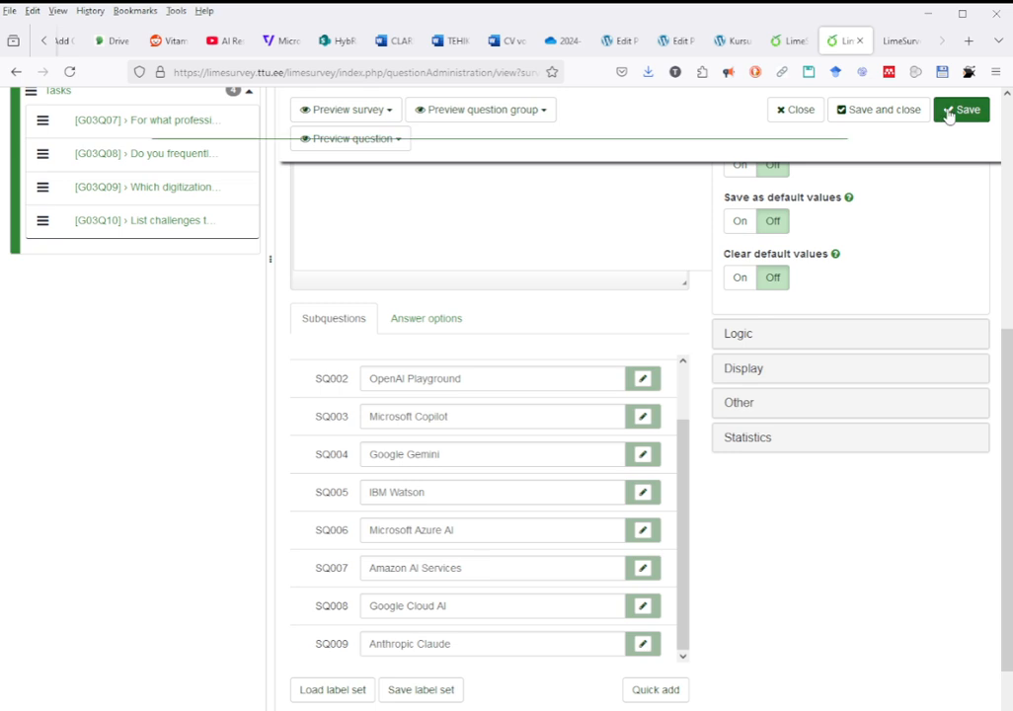
# Preview the question in English and check its wording and the list of tools.
pyautogui.scroll(2, 611, 382)
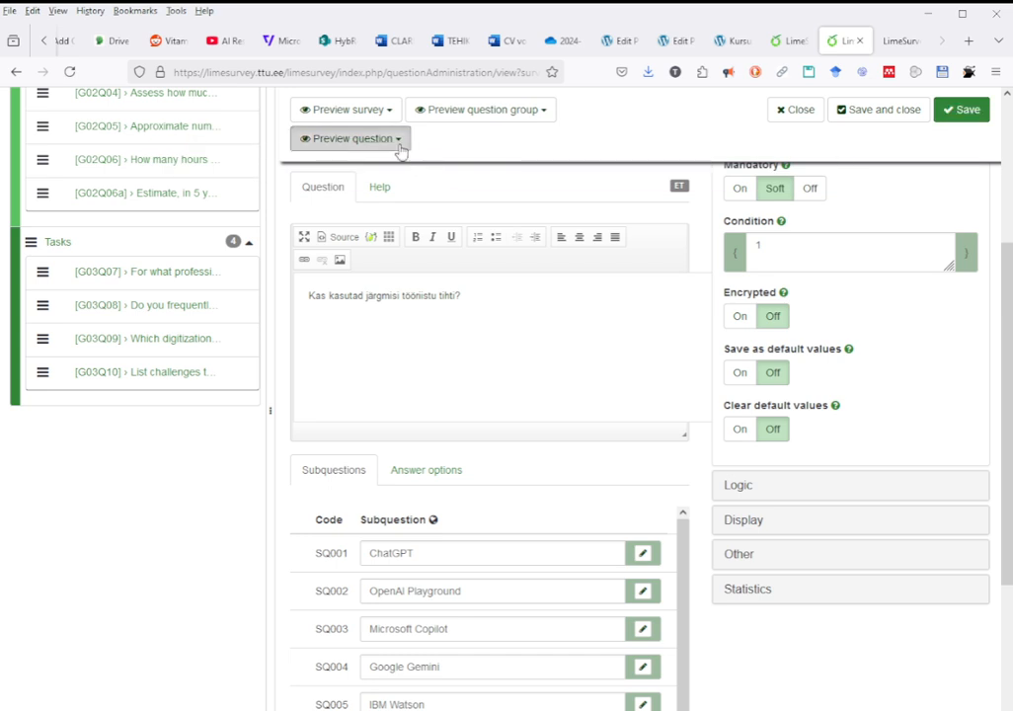
pyautogui.click(401, 148)
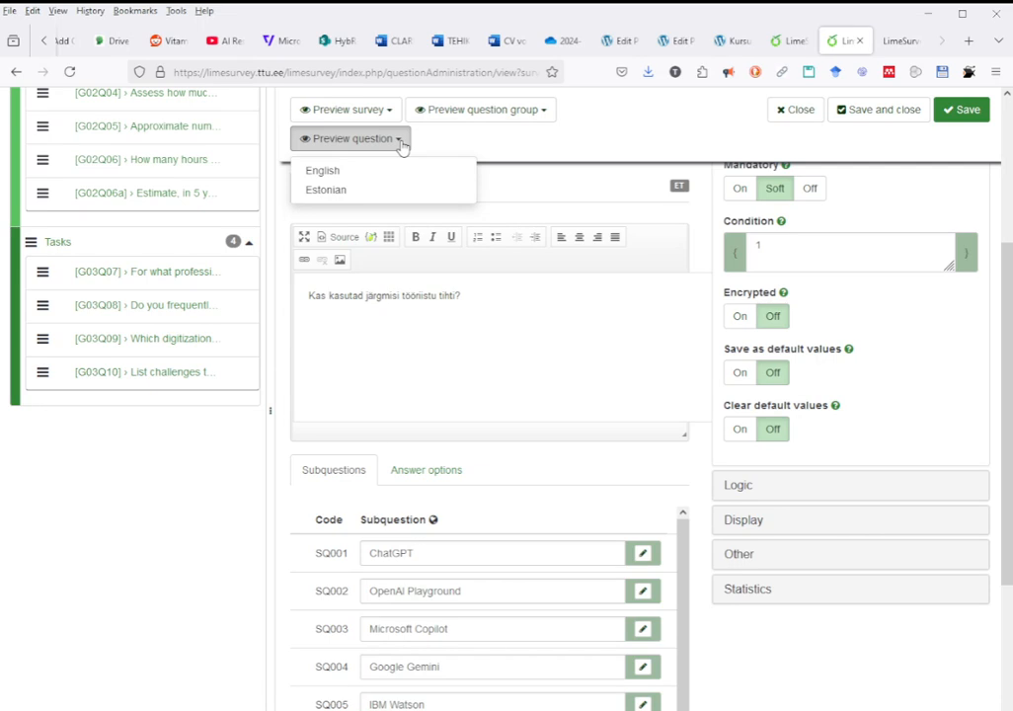
pyautogui.click(343, 173)
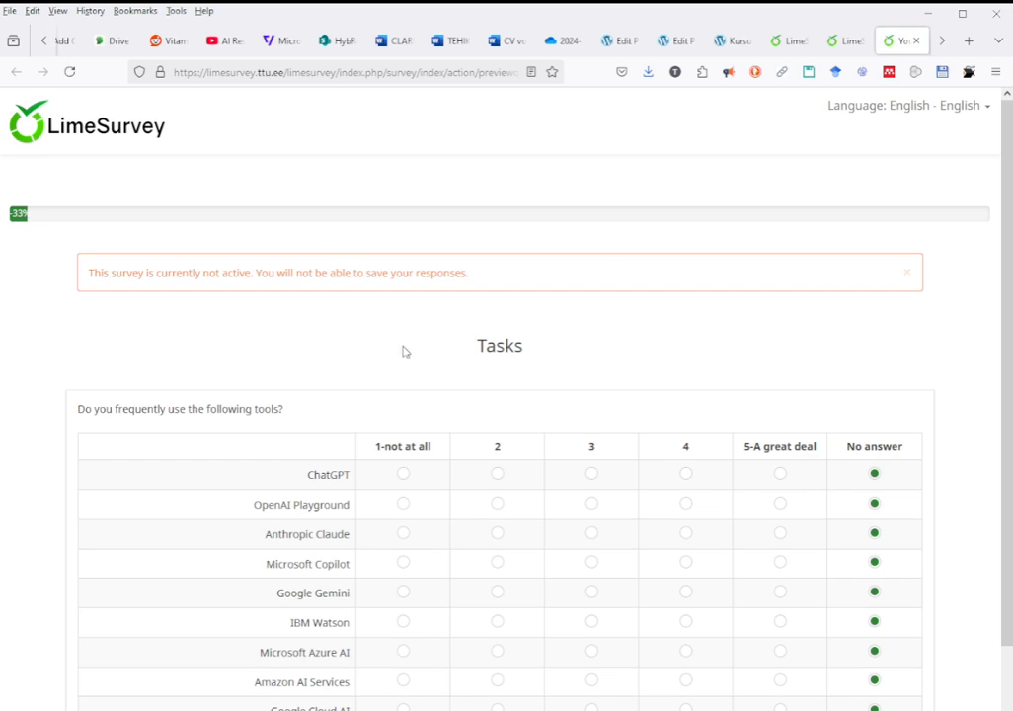
pyautogui.scroll(-1, 318, 351)
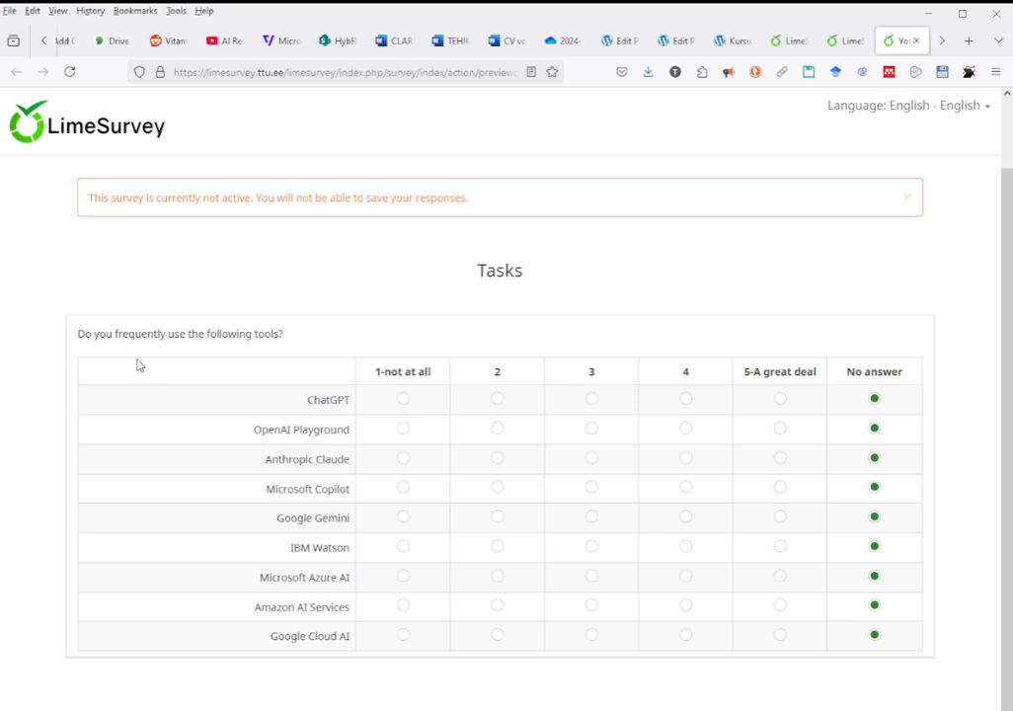
pyautogui.moveTo(82, 337); pyautogui.dragTo(291, 343)
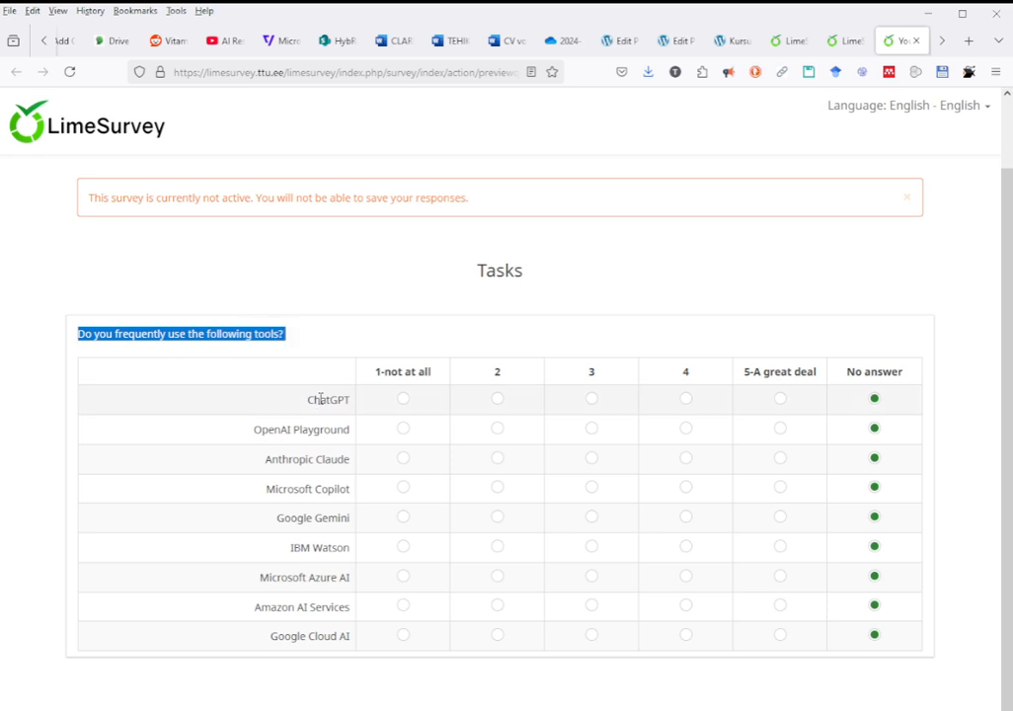
# Check the ChatGPT, Anthropic Claude and Microsoft Copilot entries in the English question preview, and close the preview.
pyautogui.moveTo(319, 399)
pyautogui.mouseDown()
pyautogui.moveTo(322, 457)
pyautogui.moveTo(332, 399)
pyautogui.mouseUp()
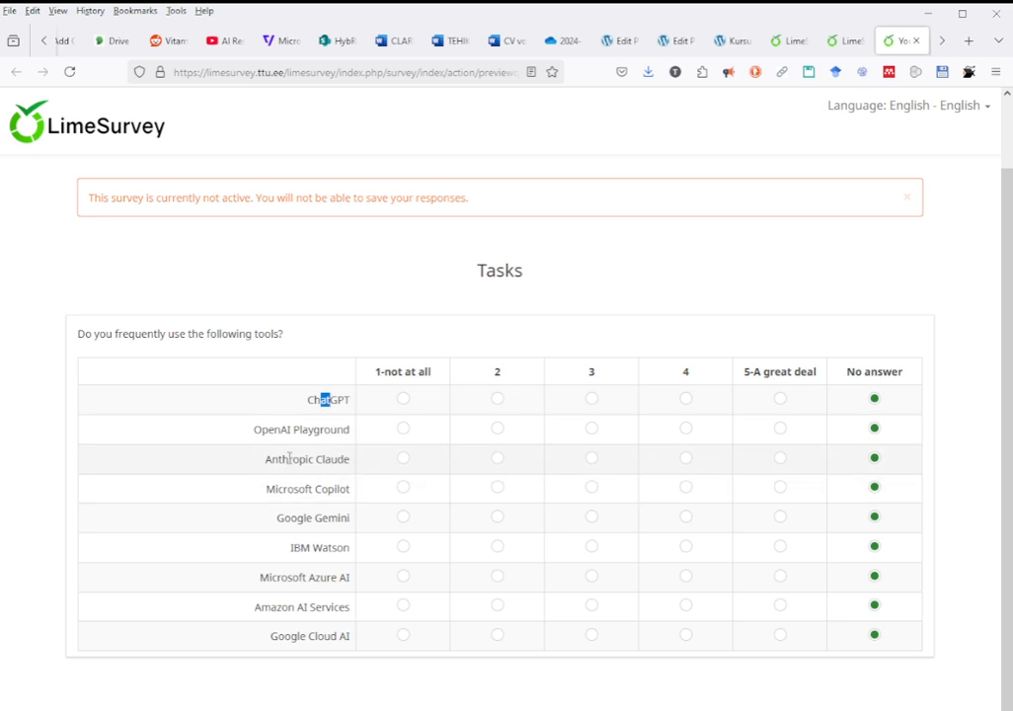
pyautogui.moveTo(283, 459); pyautogui.dragTo(354, 466)
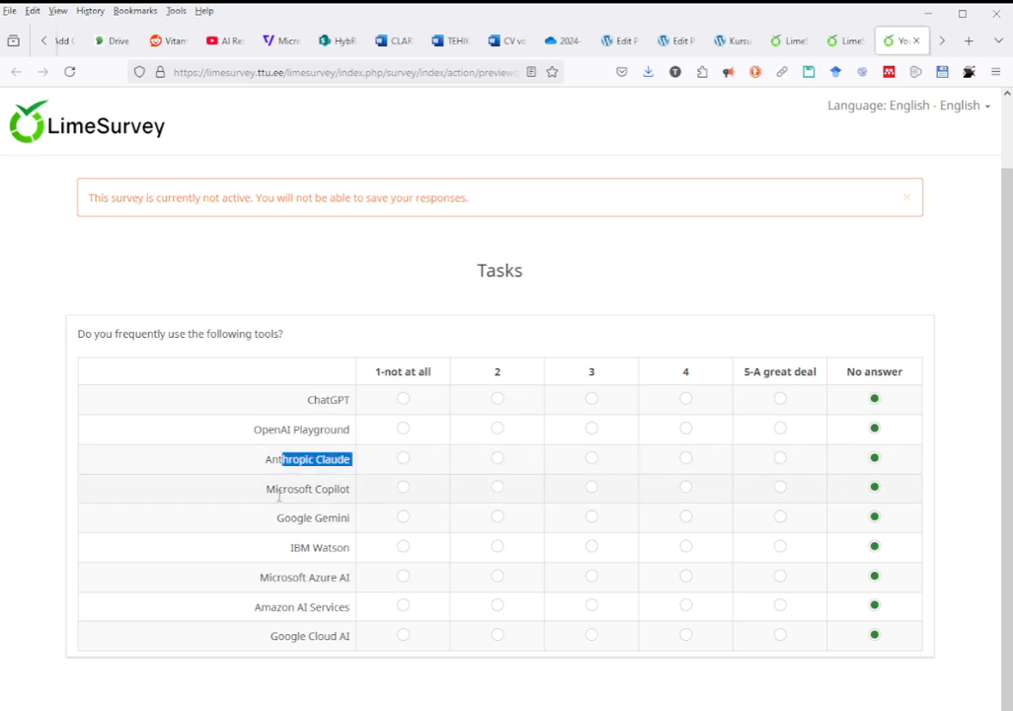
pyautogui.moveTo(274, 488); pyautogui.dragTo(347, 484)
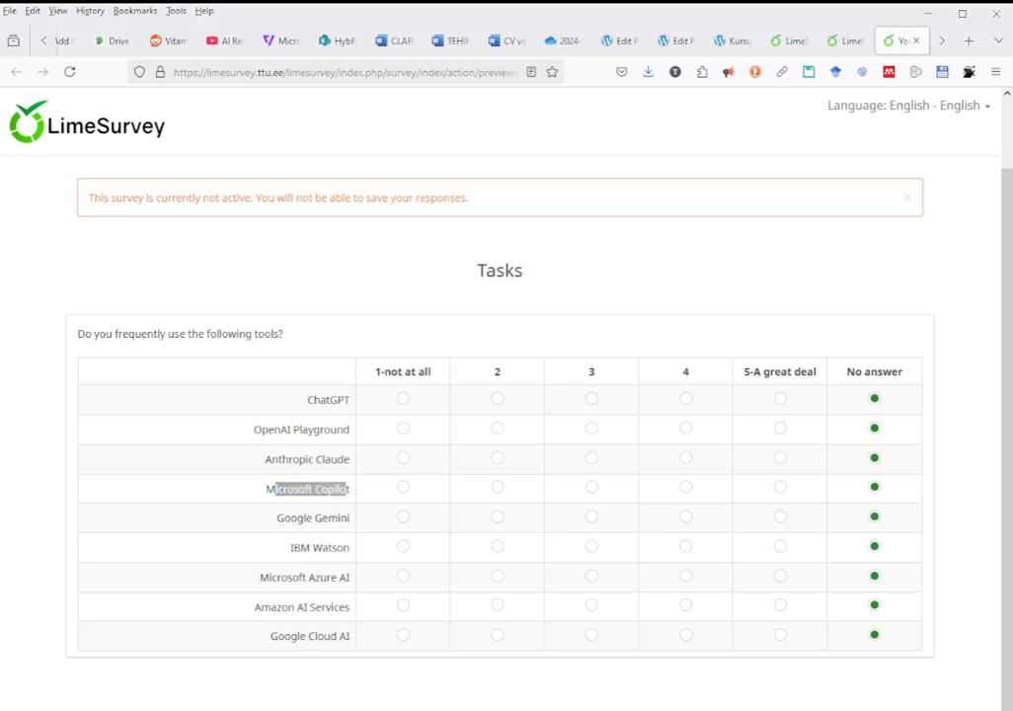
pyautogui.hotkey('ctrl', 'w')
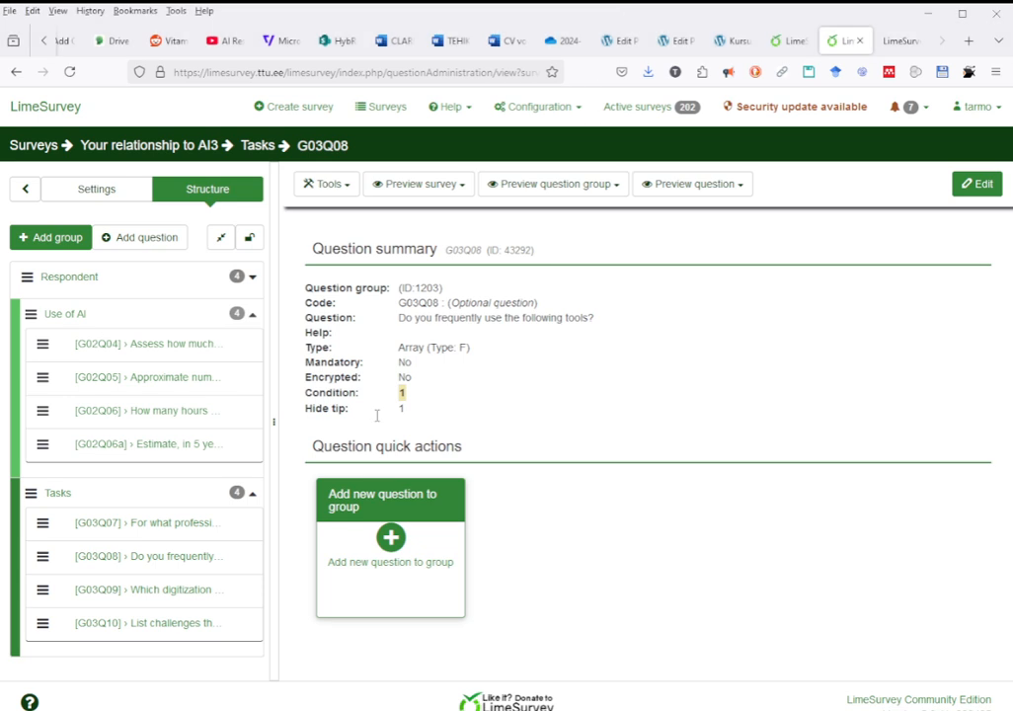
# Open question G03Q08 for editing and review its full list of English subquestions.
pyautogui.click(163, 559)
pyautogui.click(978, 185)
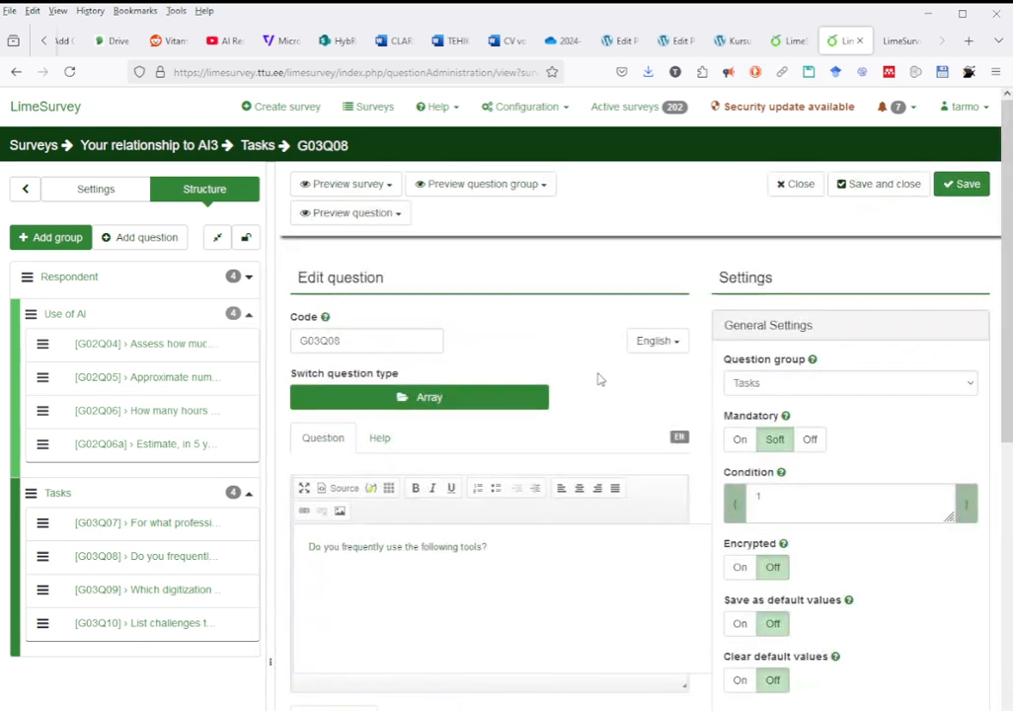
pyautogui.scroll(-5, 600, 379)
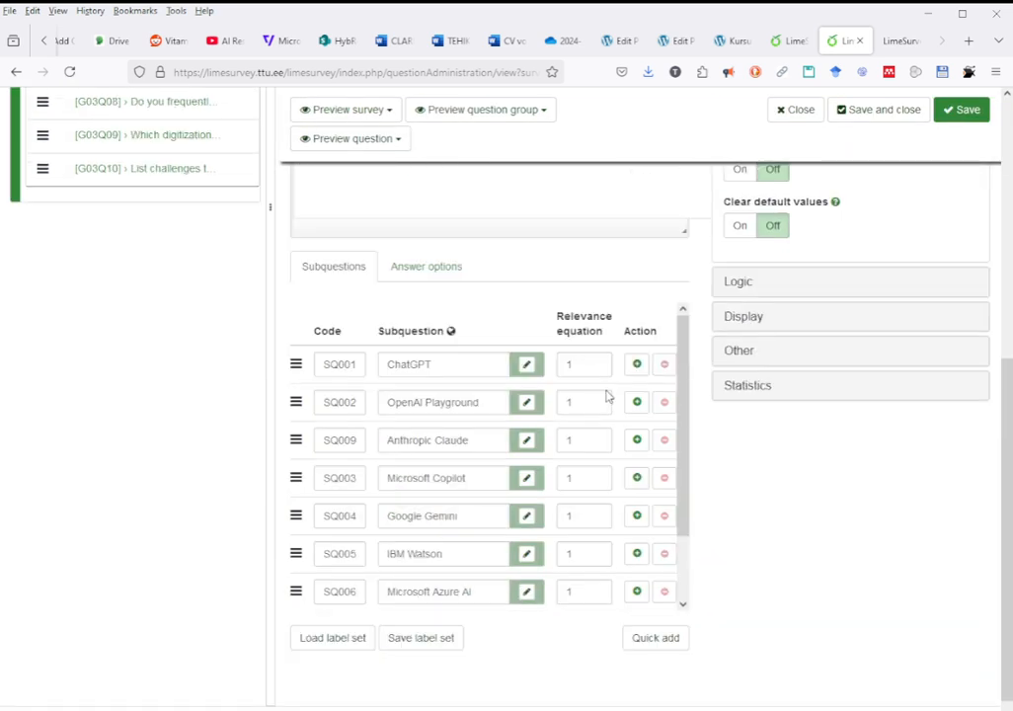
pyautogui.scroll(-1, 607, 396)
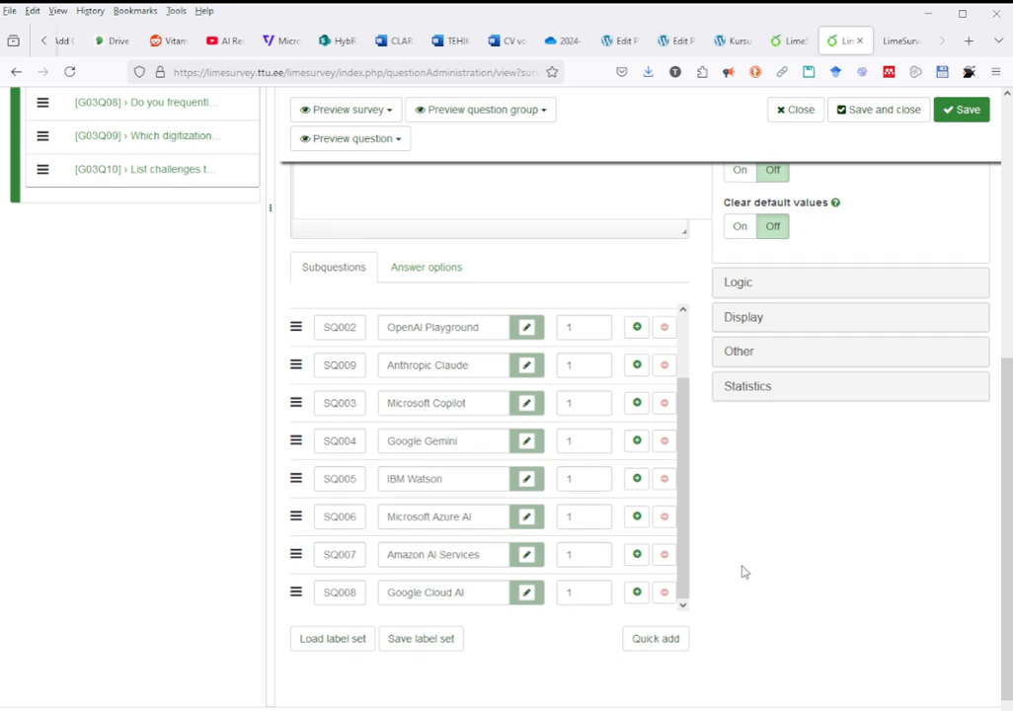
pyautogui.scroll(3, 743, 570)
pyautogui.scroll(2, 742, 569)
pyautogui.scroll(-5, 743, 569)
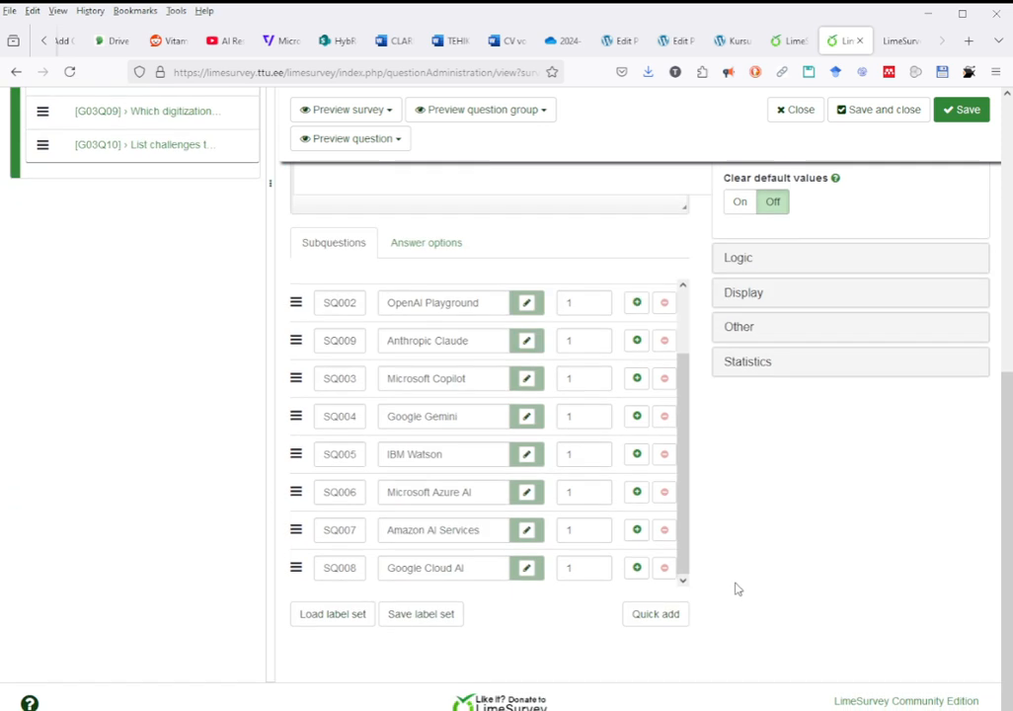
# Start a quick addition of subquestions and enter "Google Colab / Jupyter notebook etc" as the first label.
pyautogui.click(668, 615)
pyautogui.click(564, 329)
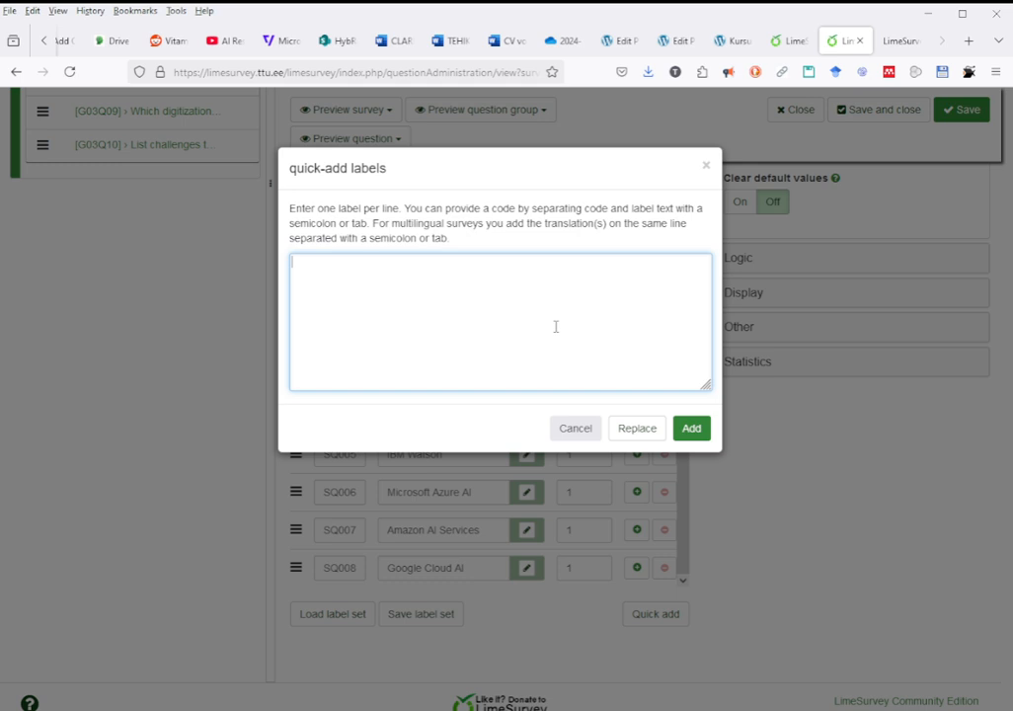
pyautogui.write('Google Colab')
pyautogui.press('Return')
pyautogui.write('Jupyter no')
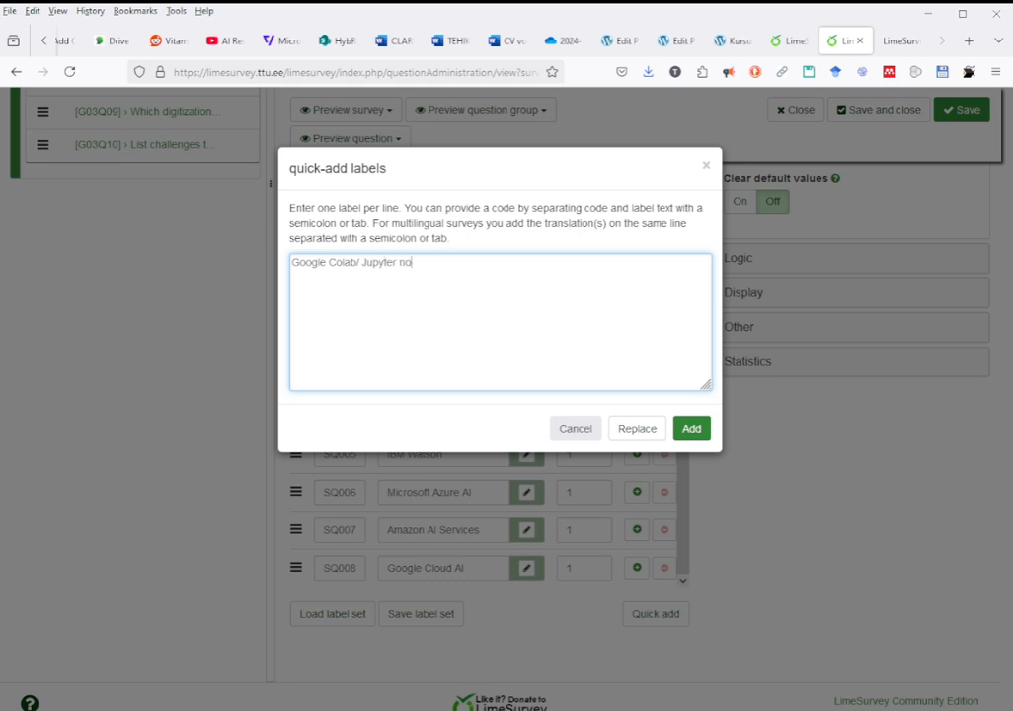
pyautogui.write('tebook')
pyautogui.press('Left')
pyautogui.press('Left')
pyautogui.press('Left')
pyautogui.press('Left')
pyautogui.press('Left')
pyautogui.press('Left')
pyautogui.press('Left')
pyautogui.press('Left')
pyautogui.press('Left')
pyautogui.press('Left')
pyautogui.press('Left')
pyautogui.press('Left')
pyautogui.press('Left')
pyautogui.press('Left')
pyautogui.press('Left')
pyautogui.press('Left')
pyautogui.press('BackSpace')
pyautogui.press('BackSpace')
pyautogui.write('or')
pyautogui.press('Right')
pyautogui.press('Left')
pyautogui.hotkey('shift', 'Left')
pyautogui.hotkey('shift', 'Left')
pyautogui.write('/ o')
pyautogui.press('BackSpace')
pyautogui.press('BackSpace')
pyautogui.write('etc')
# Enter "Visual Studio Code or other to run code" as the second label and add both labels to the subquestions.
pyautogui.press('Return')
pyautogui.write('V')
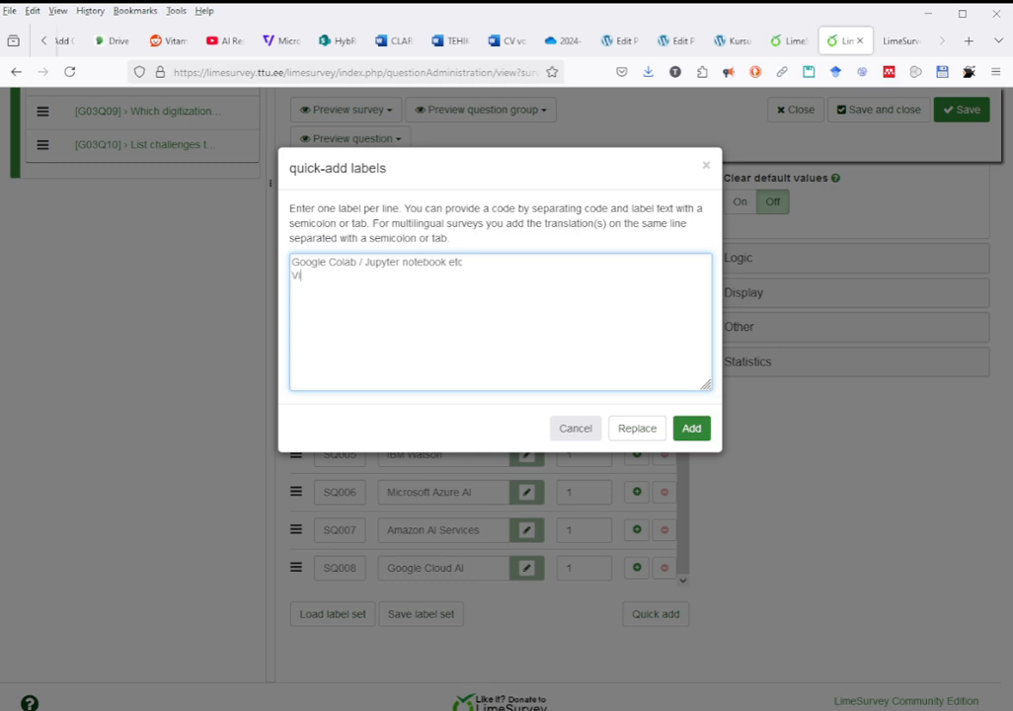
pyautogui.write('isual Studio Code')
pyautogui.write('or other')
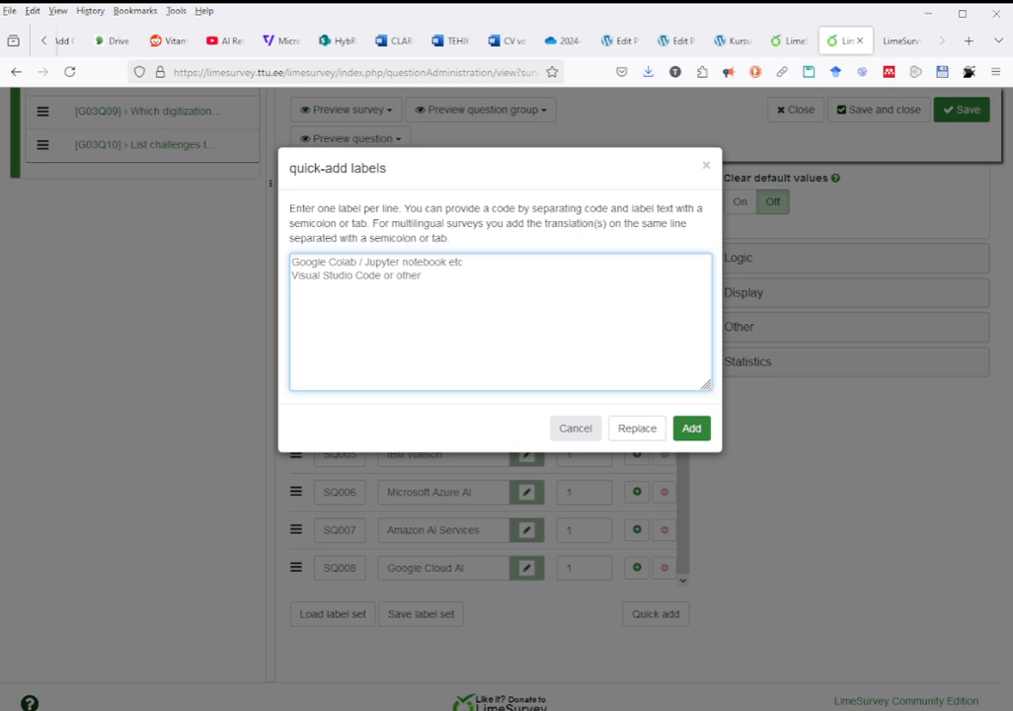
pyautogui.write(' to run code')
pyautogui.click(691, 428)
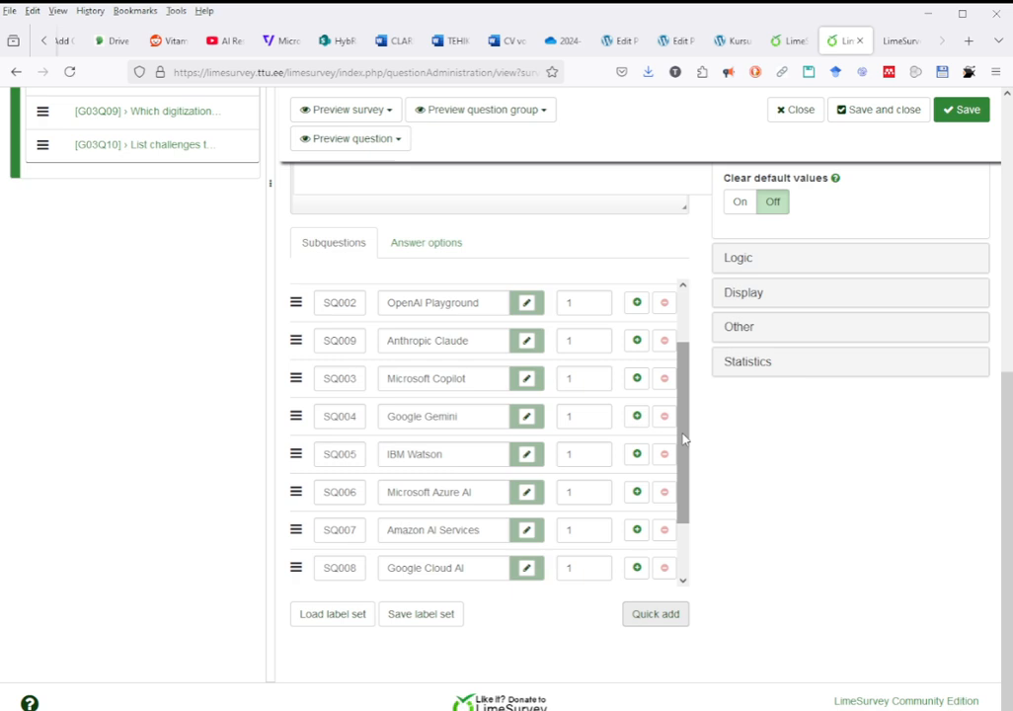
# Check the two added subquestions in the English and Estonian versions, and save the question.
pyautogui.scroll(-2, 684, 438)
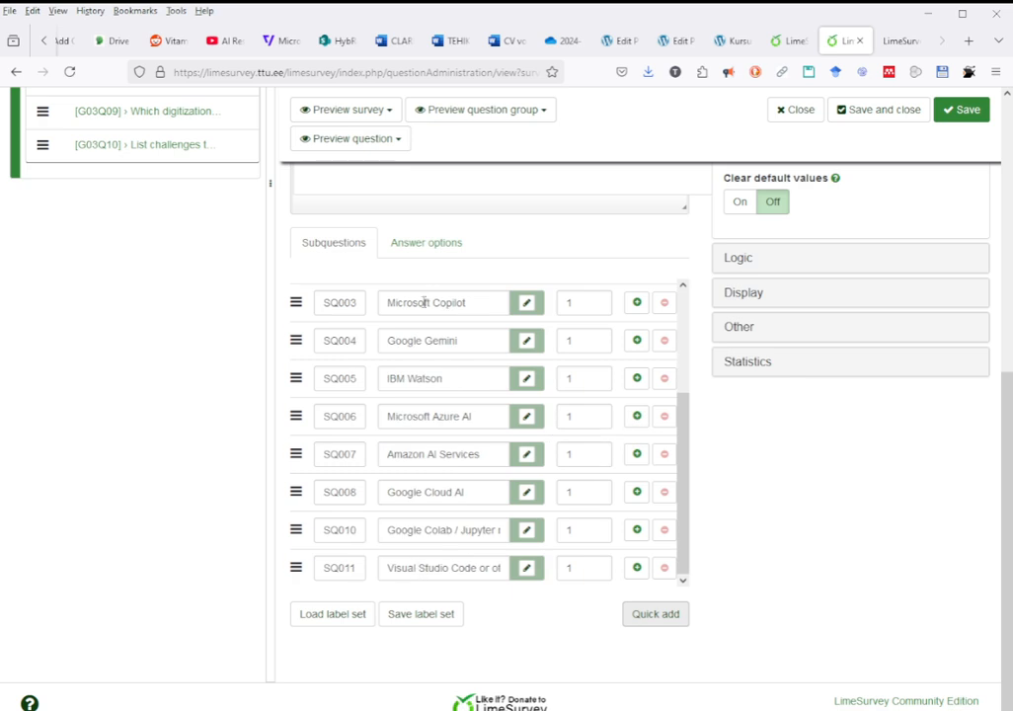
pyautogui.scroll(2, 782, 575)
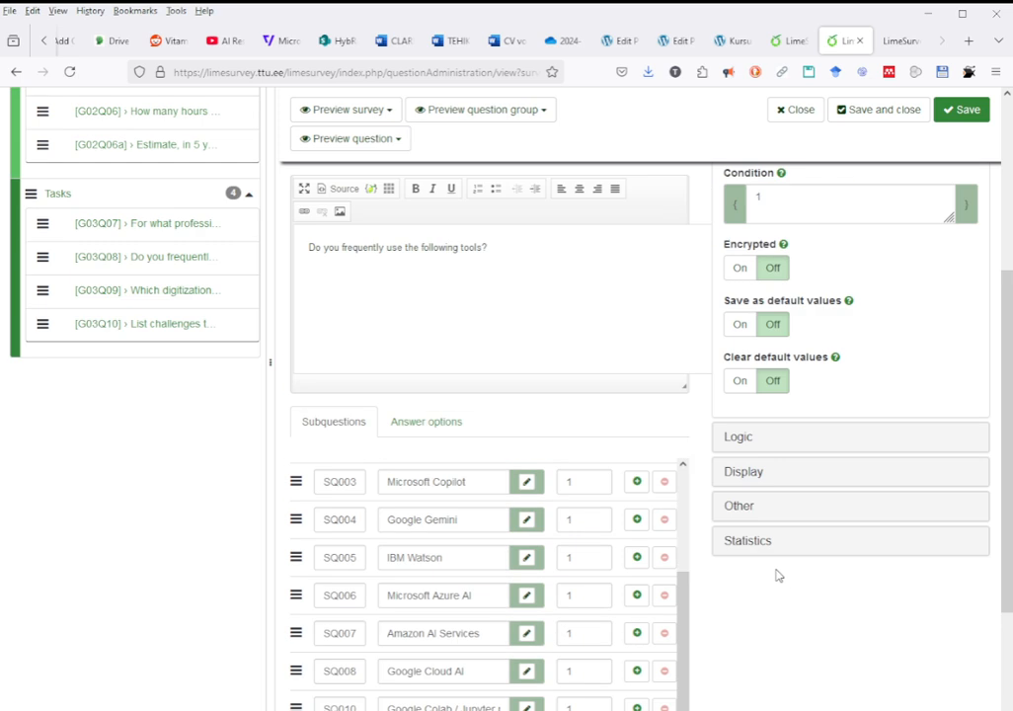
pyautogui.scroll(2, 777, 575)
pyautogui.click(676, 247)
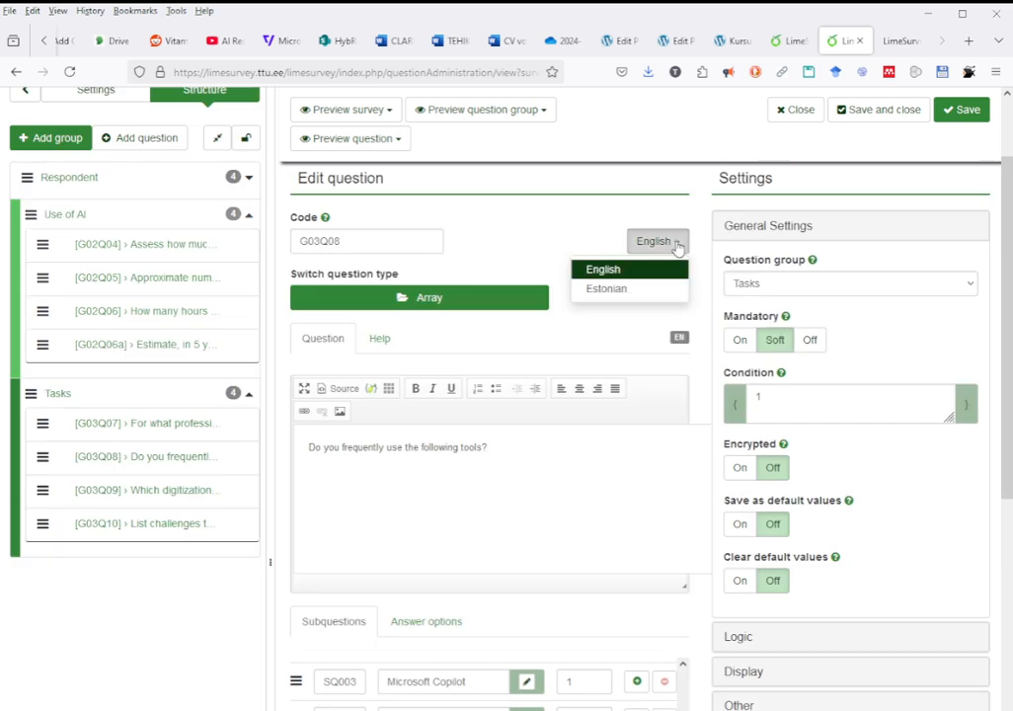
pyautogui.click(630, 289)
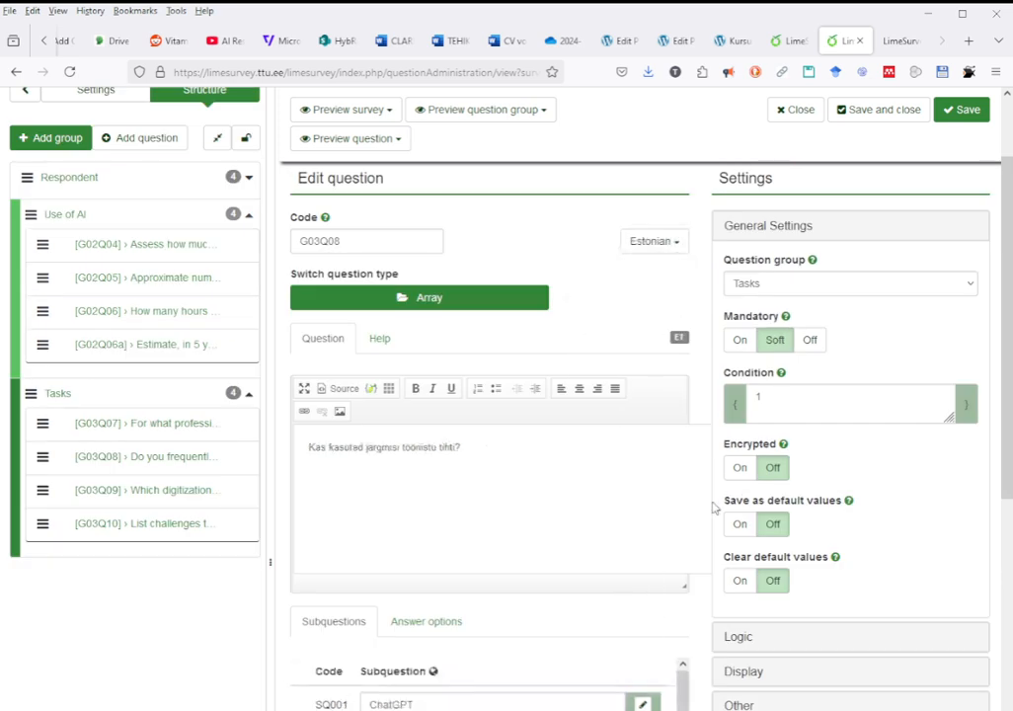
pyautogui.scroll(-4, 713, 506)
pyautogui.scroll(-3, 613, 466)
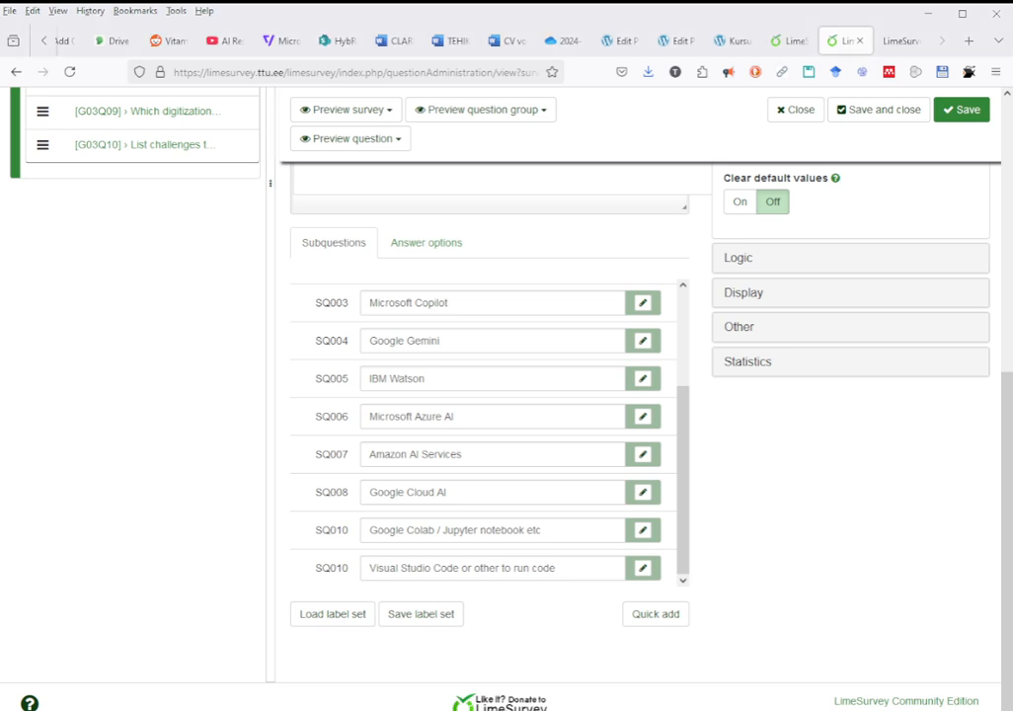
pyautogui.click(966, 110)
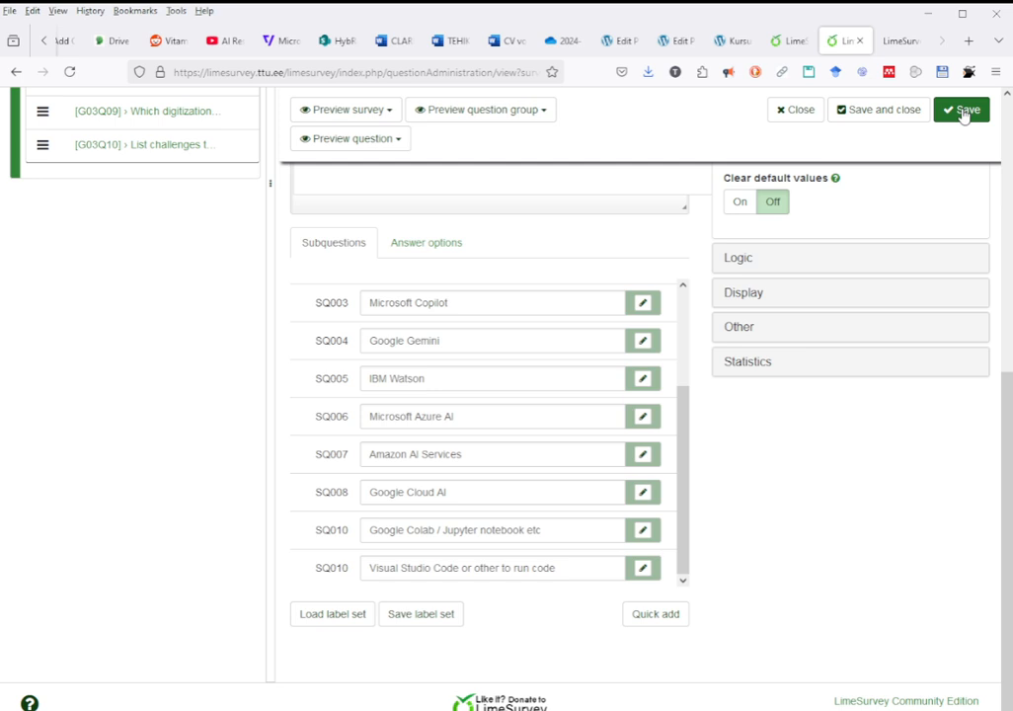